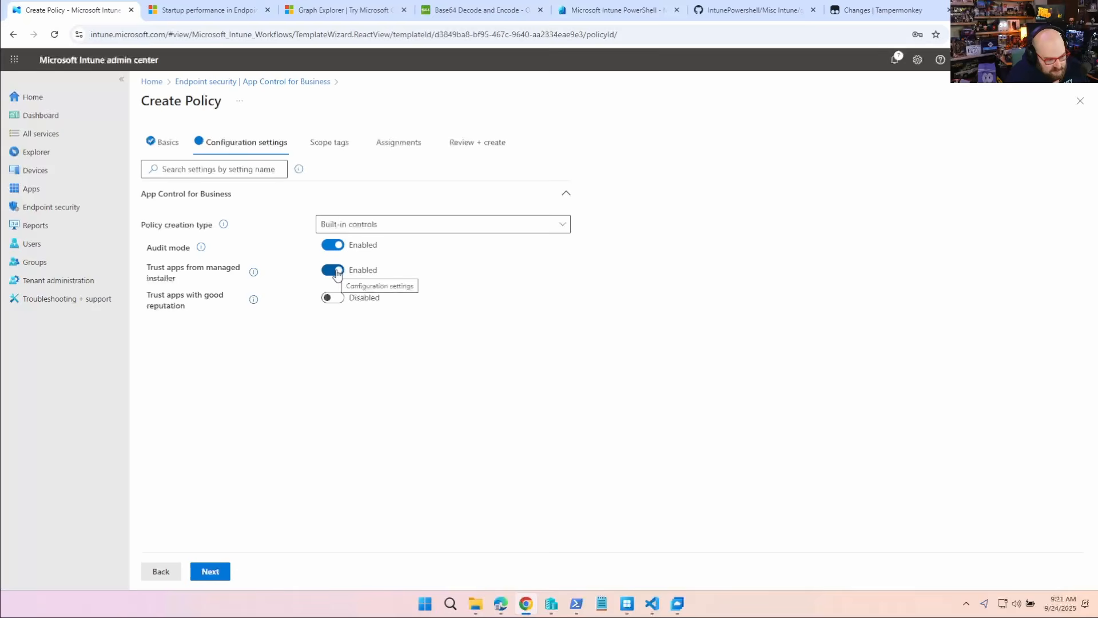
- Open the documentation for trusting apps with good reputation and examine how the Intelligent Security Graph works, its configuration, security considerations and known limitations
click(252, 299)
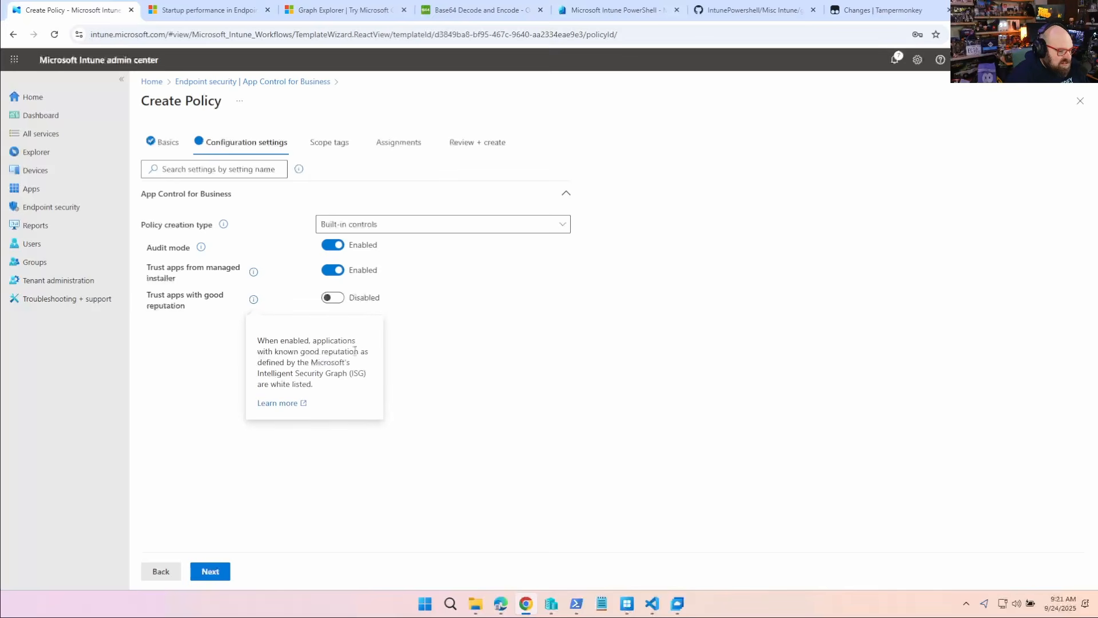
click(270, 405)
scroll(392, 355, down, 10)
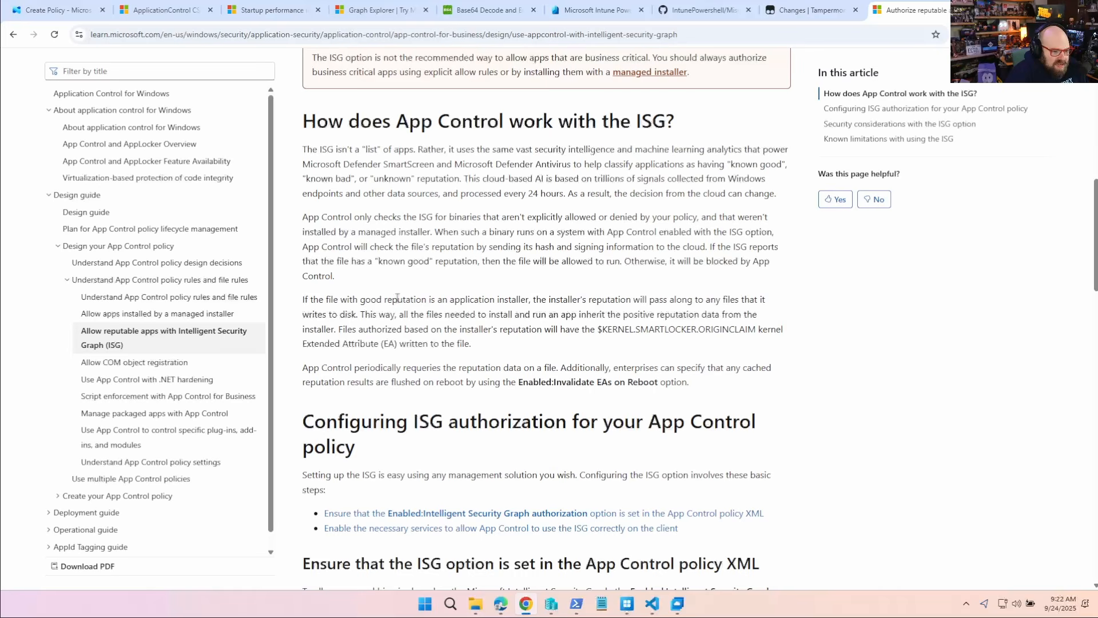
scroll(397, 296, down, 1)
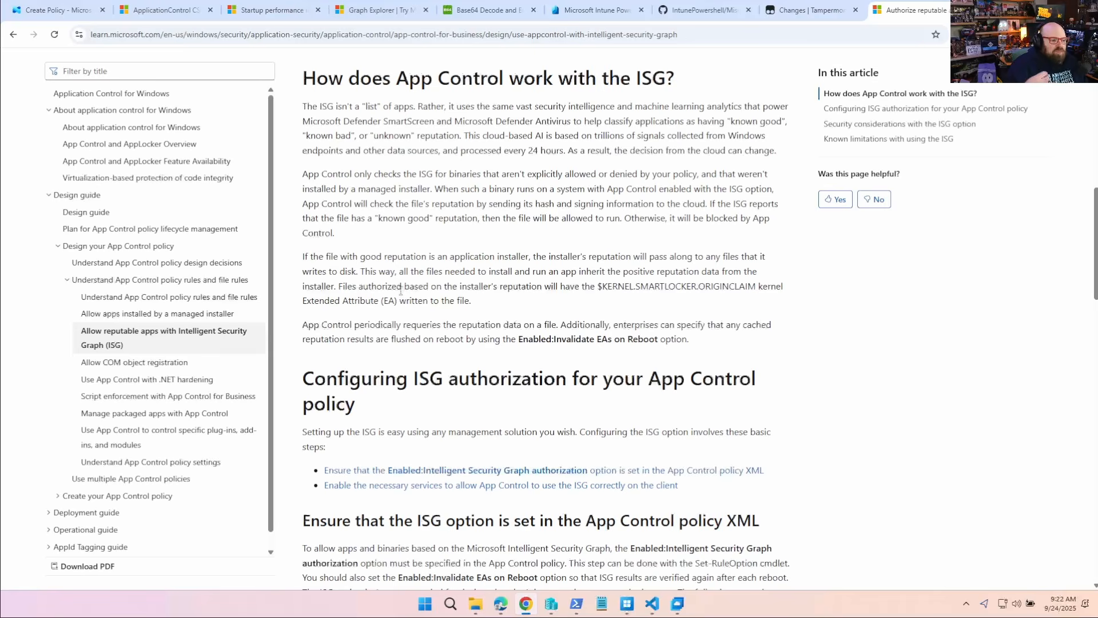
scroll(506, 188, down, 1)
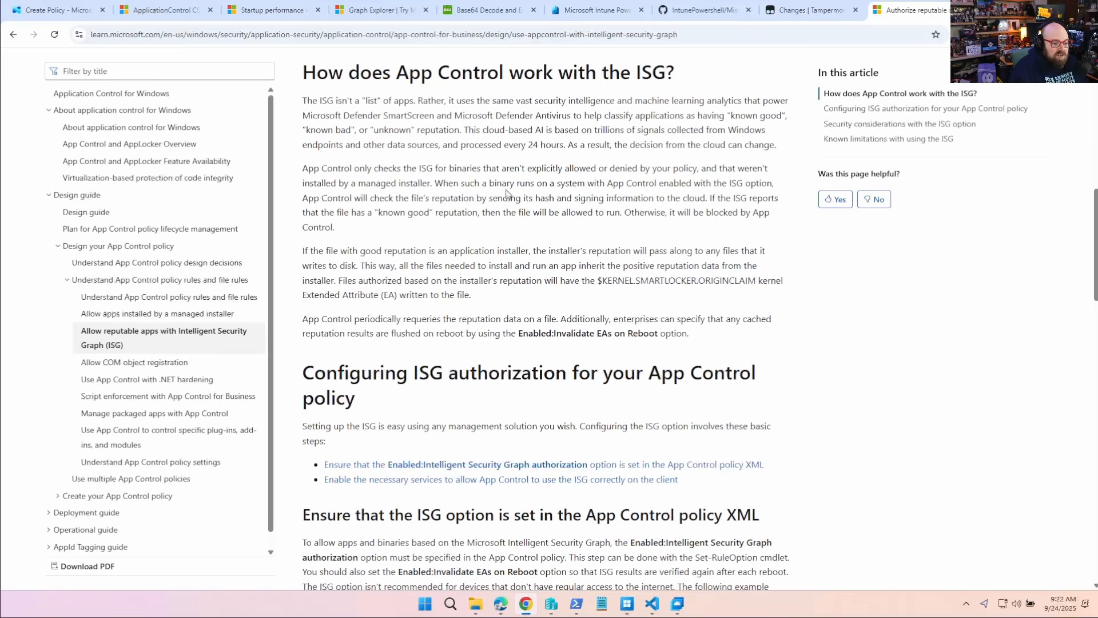
scroll(506, 189, down, 1)
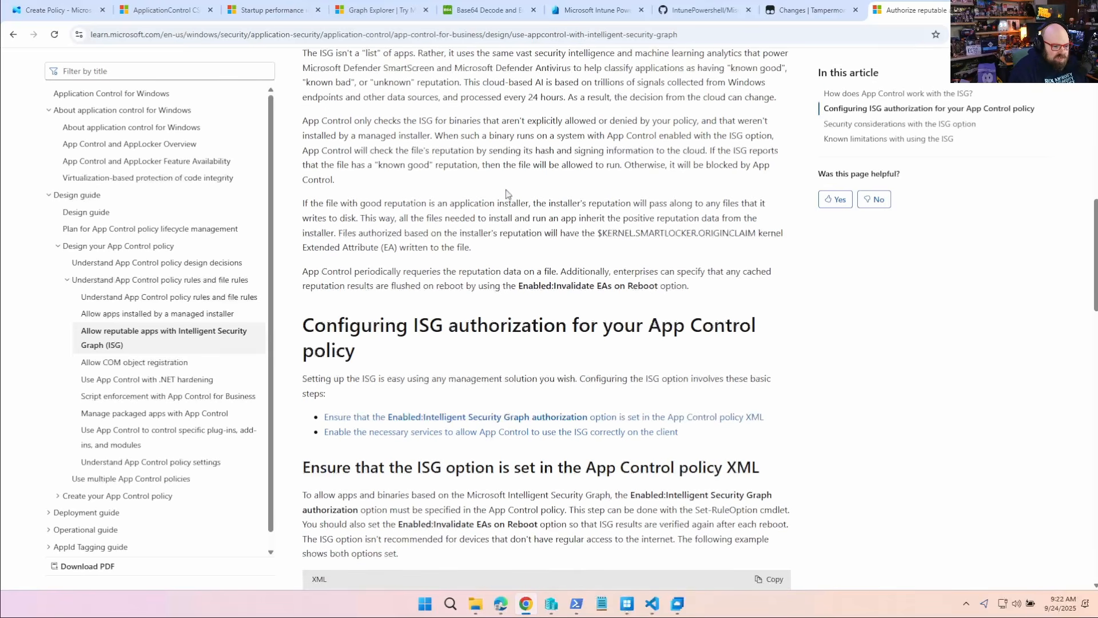
scroll(507, 191, down, 3)
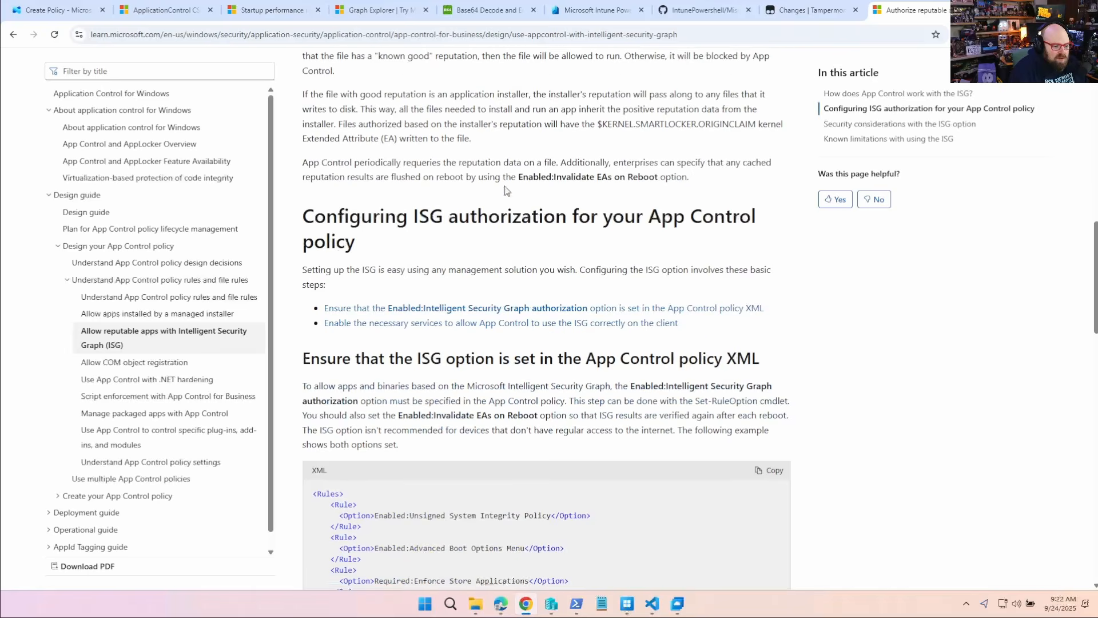
scroll(505, 184, down, 12)
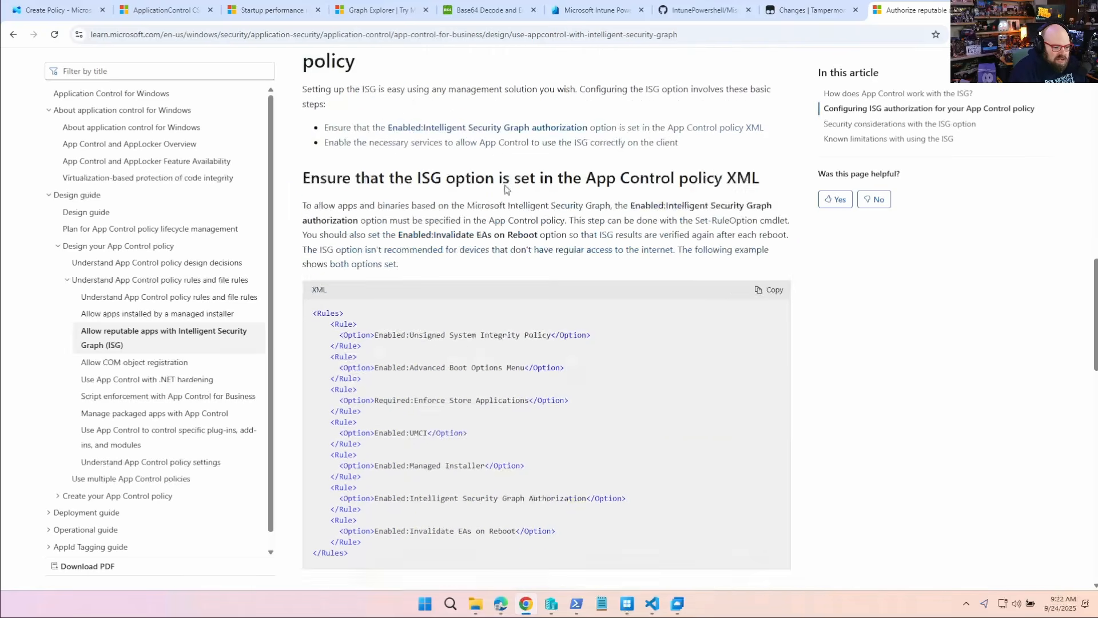
scroll(506, 186, down, 8)
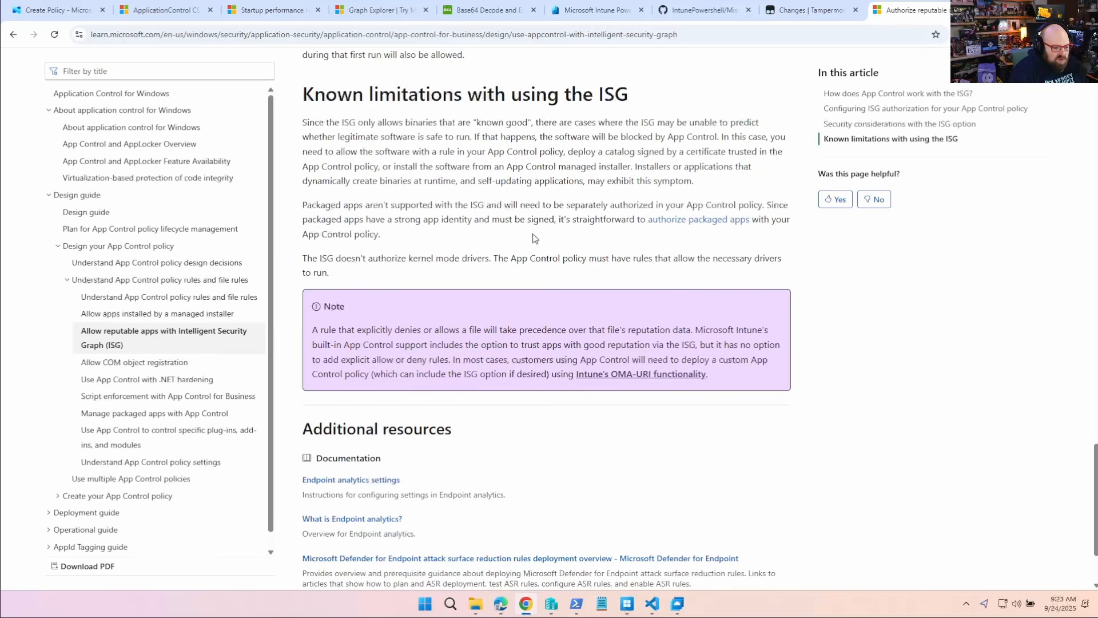
scroll(532, 238, up, 5)
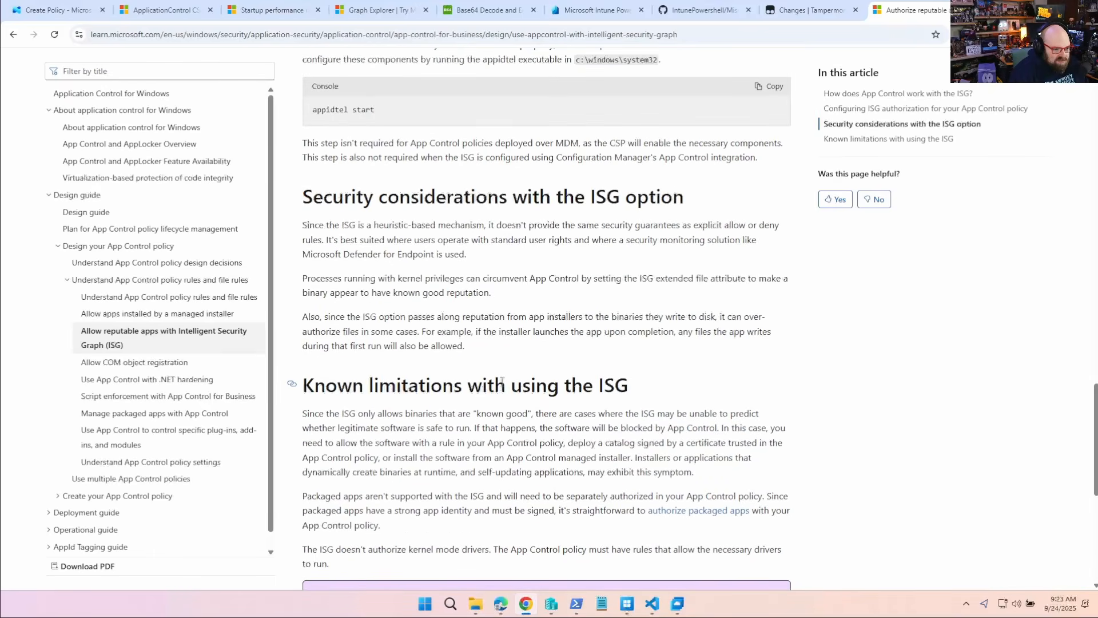
scroll(492, 349, down, 1)
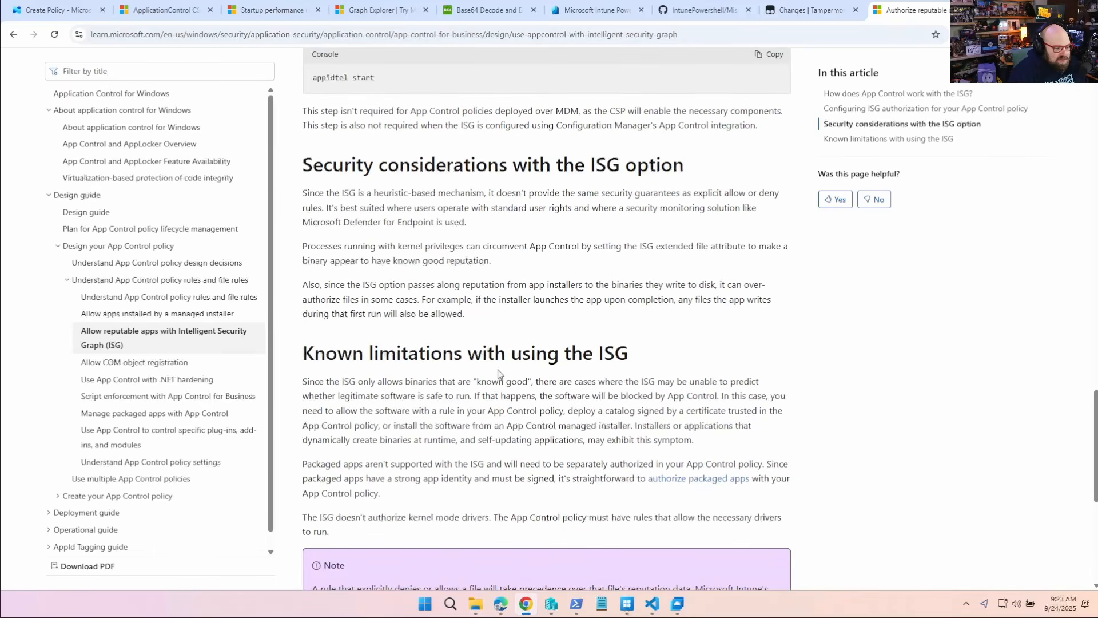
scroll(499, 374, down, 1)
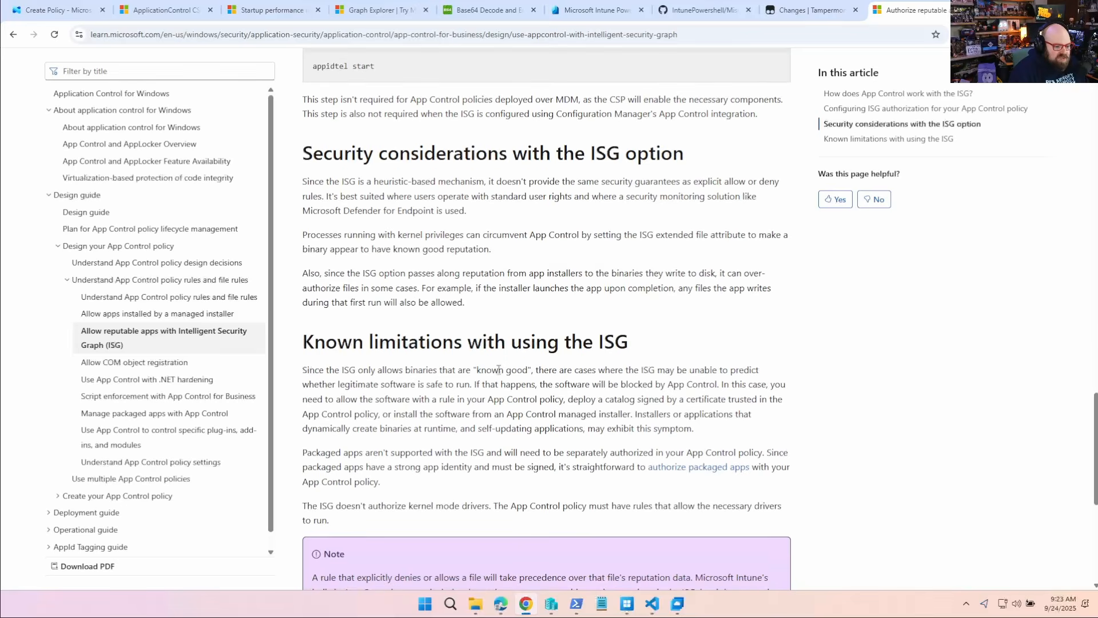
scroll(498, 369, up, 15)
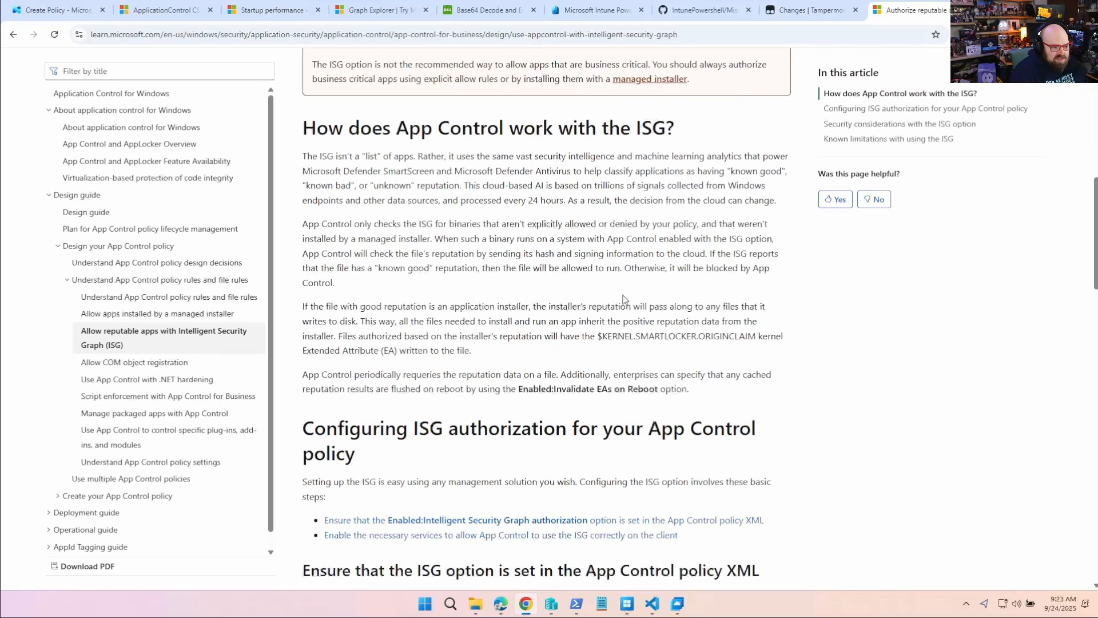
- Return to the Intune policy, disable audit mode and both app trust options, and set the policy creation type to XML upload
key(ctrl+1)
click(339, 299)
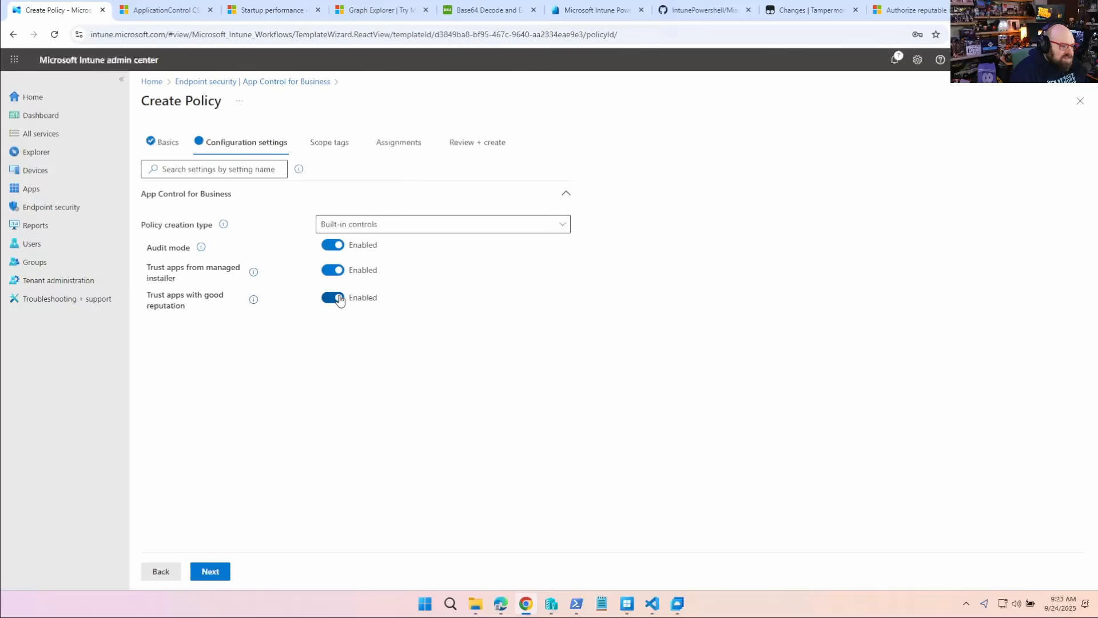
click(338, 298)
click(335, 270)
click(334, 245)
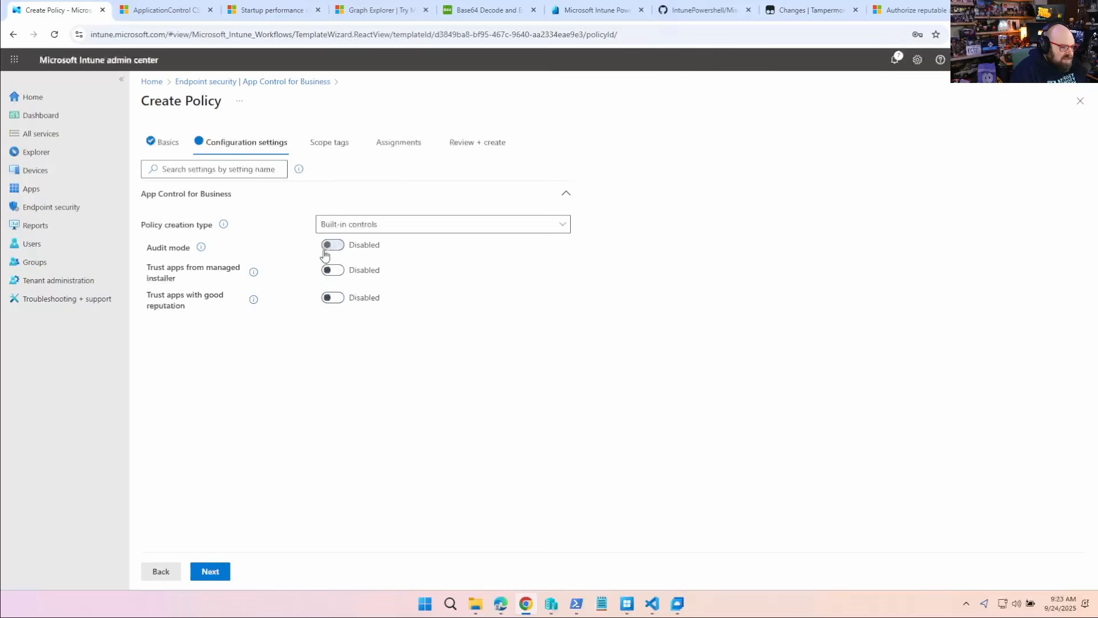
click(349, 228)
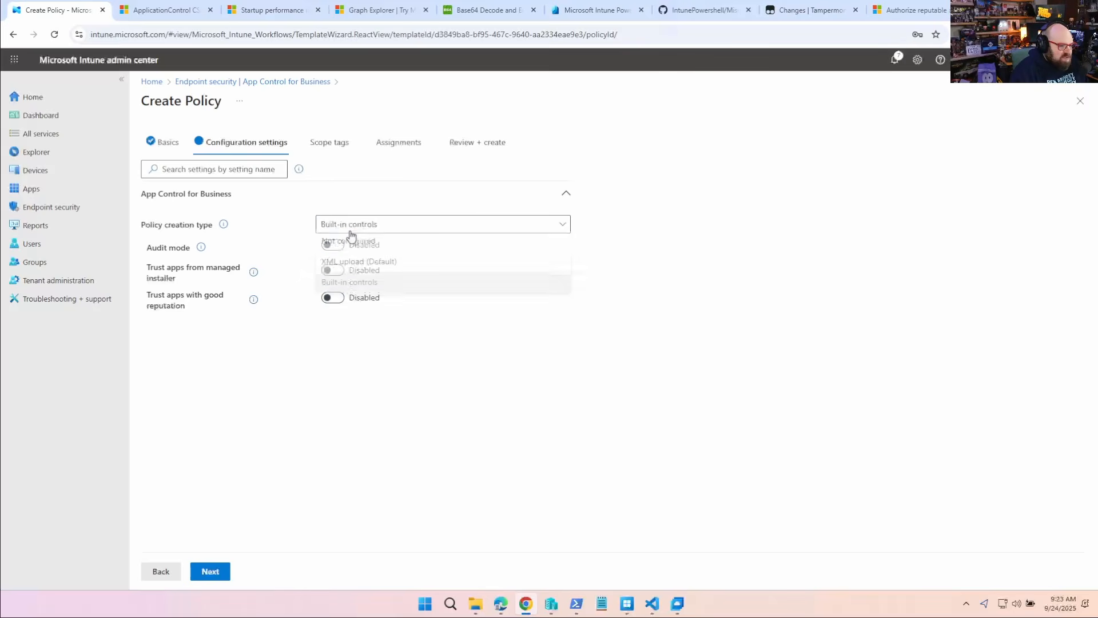
click(358, 264)
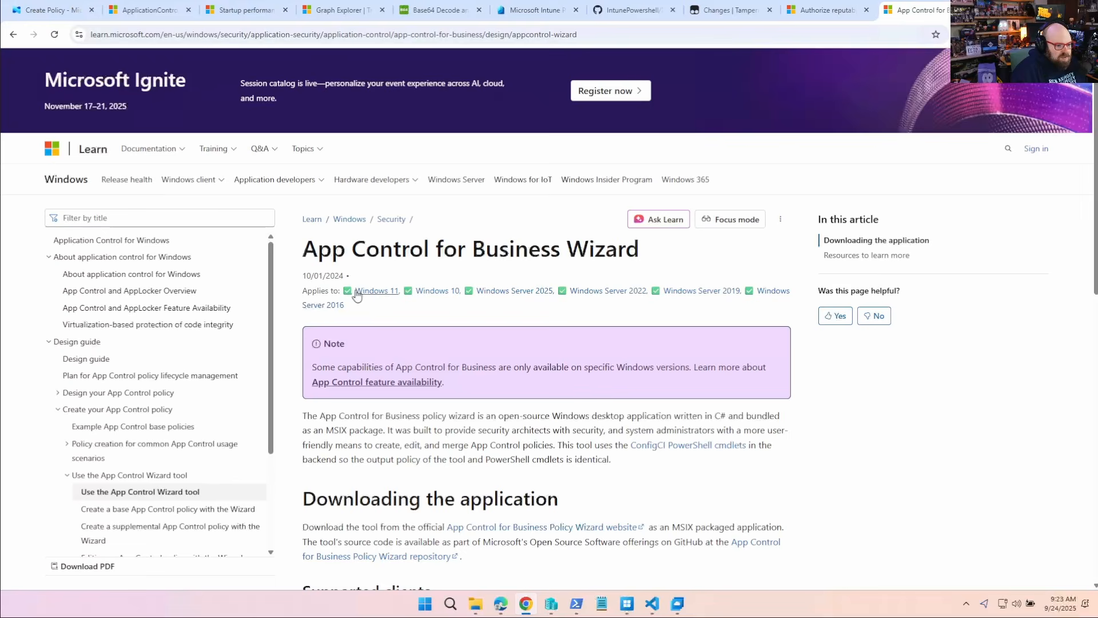
- Go from the App Control for Business Wizard article to the wizard's official website and download the installer
scroll(489, 274, down, 8)
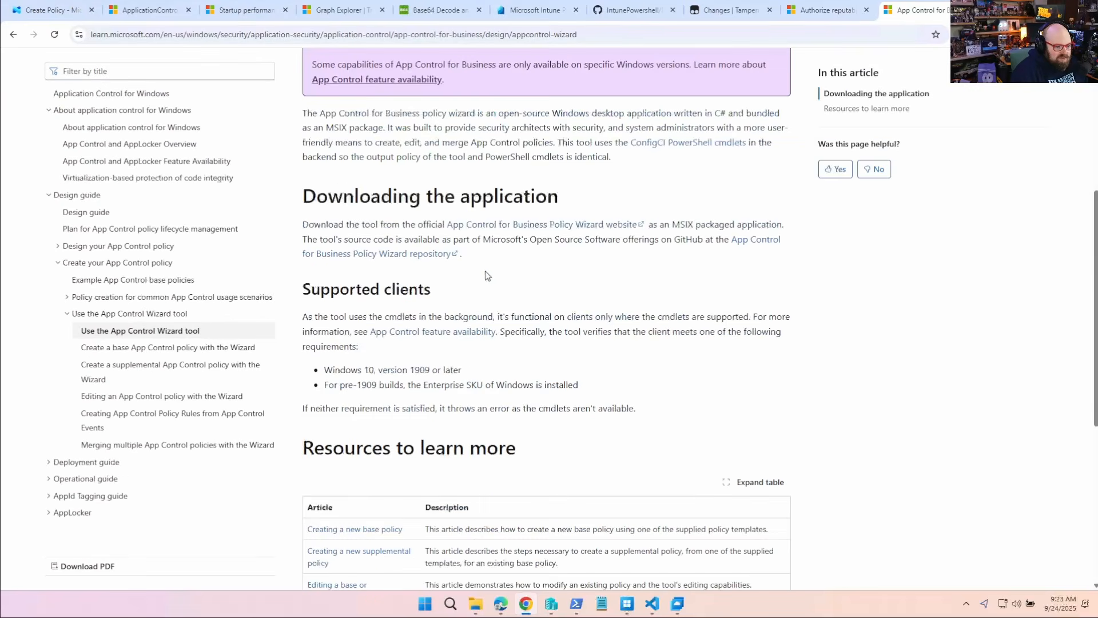
scroll(492, 272, up, 1)
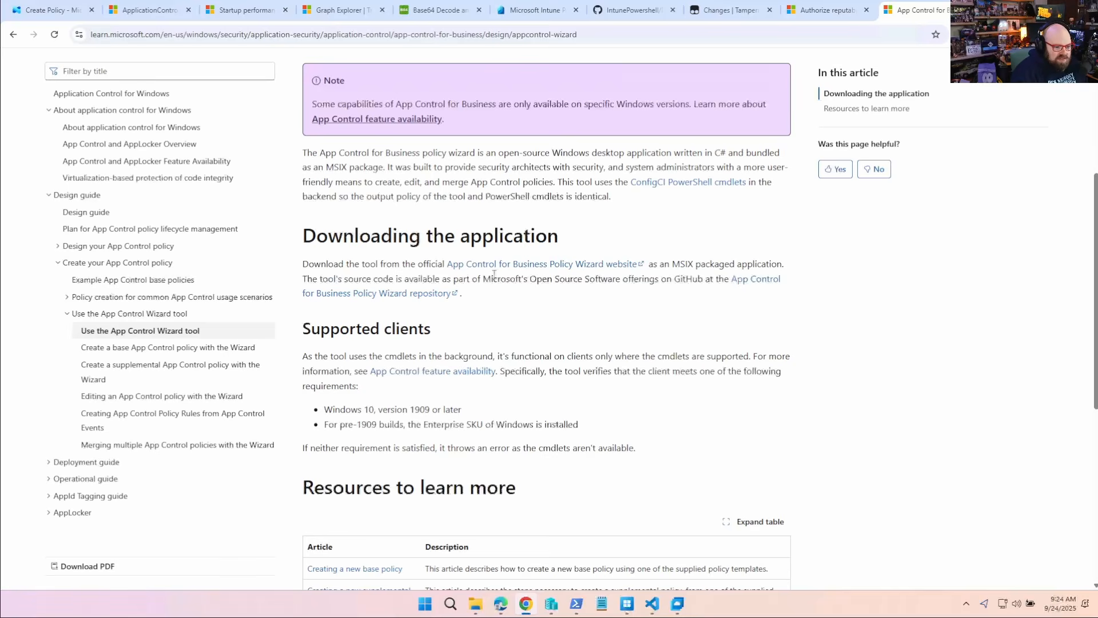
scroll(495, 274, up, 2)
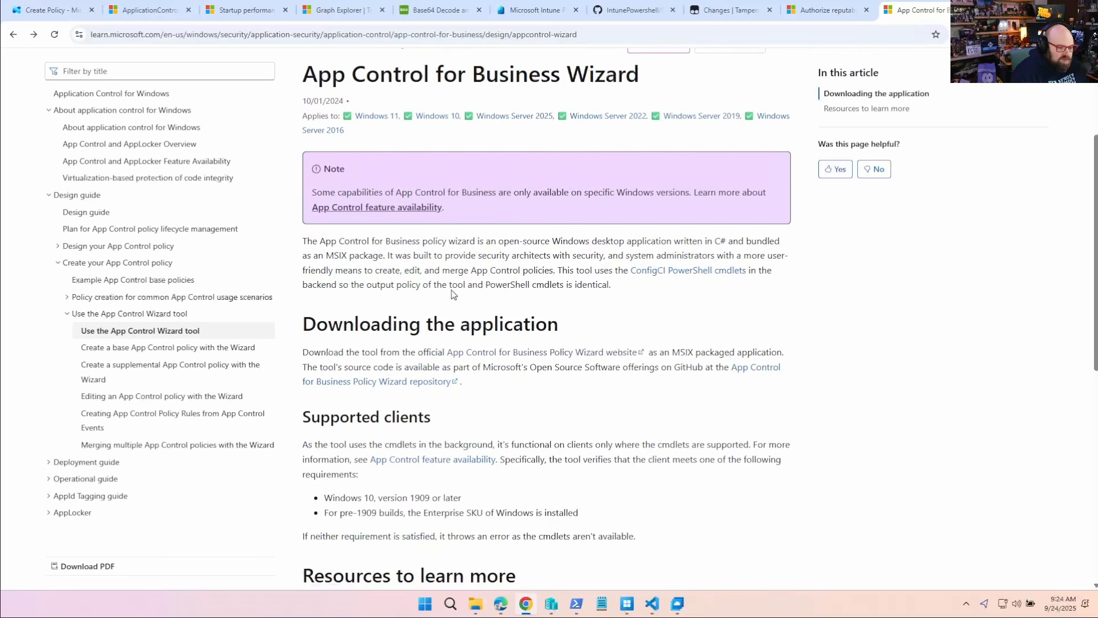
click(485, 354)
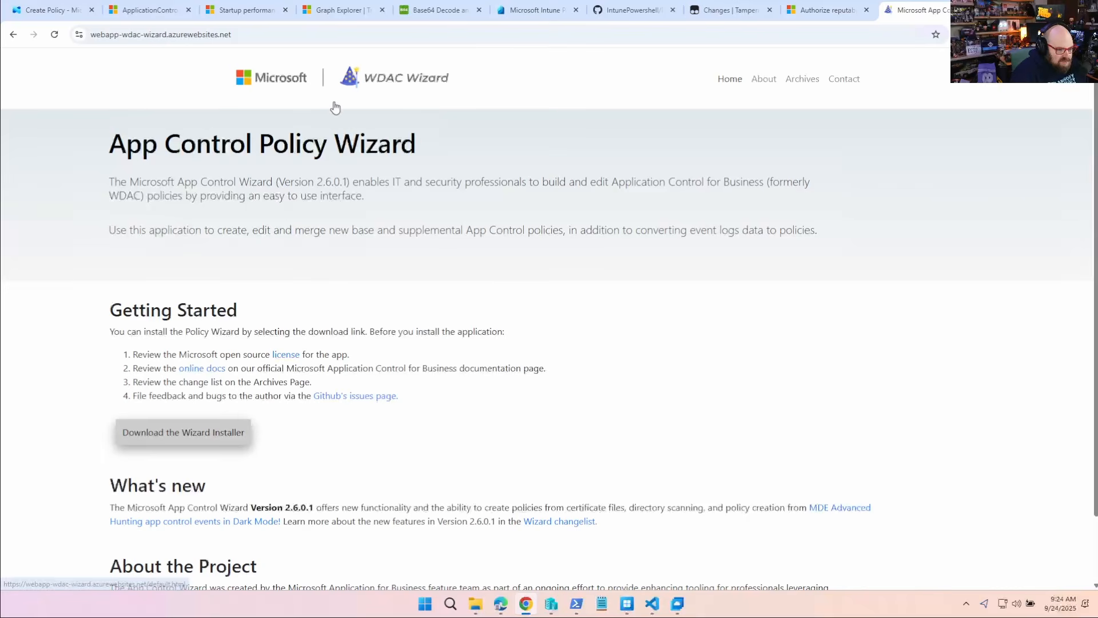
click(204, 438)
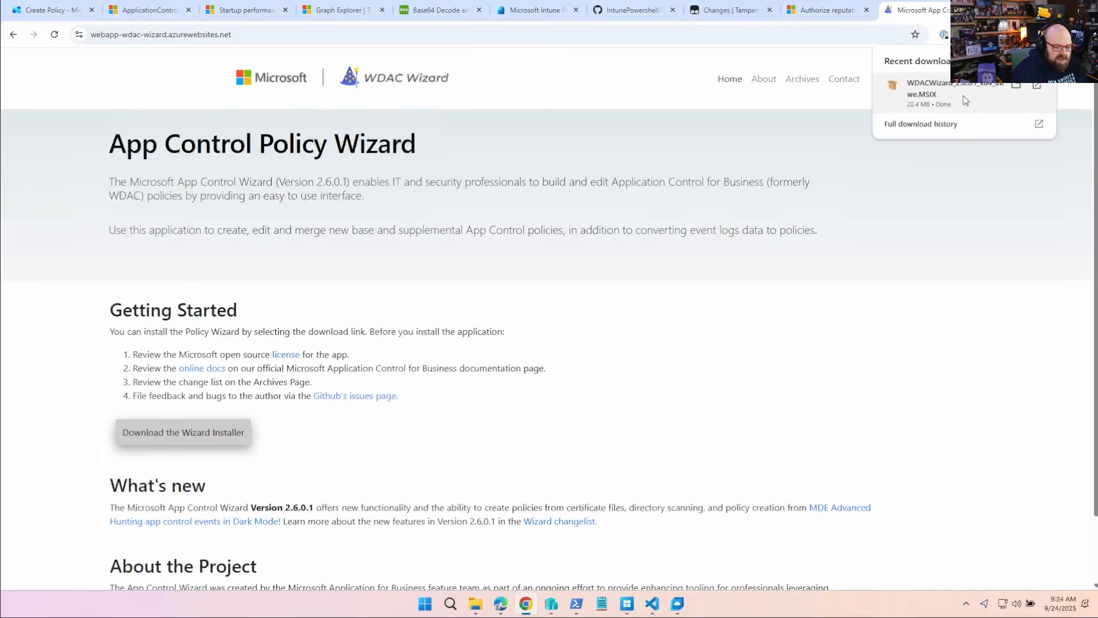
- Install and launch the App Control Wizard from the downloaded MSIX package, and clear the browser window from behind it
click(963, 95)
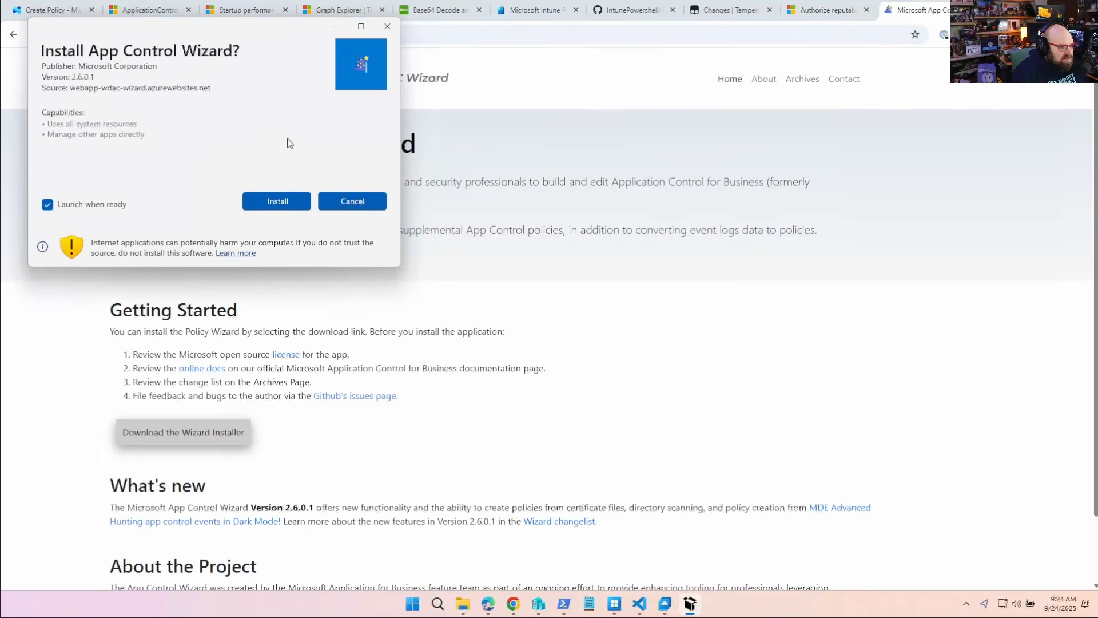
click(252, 203)
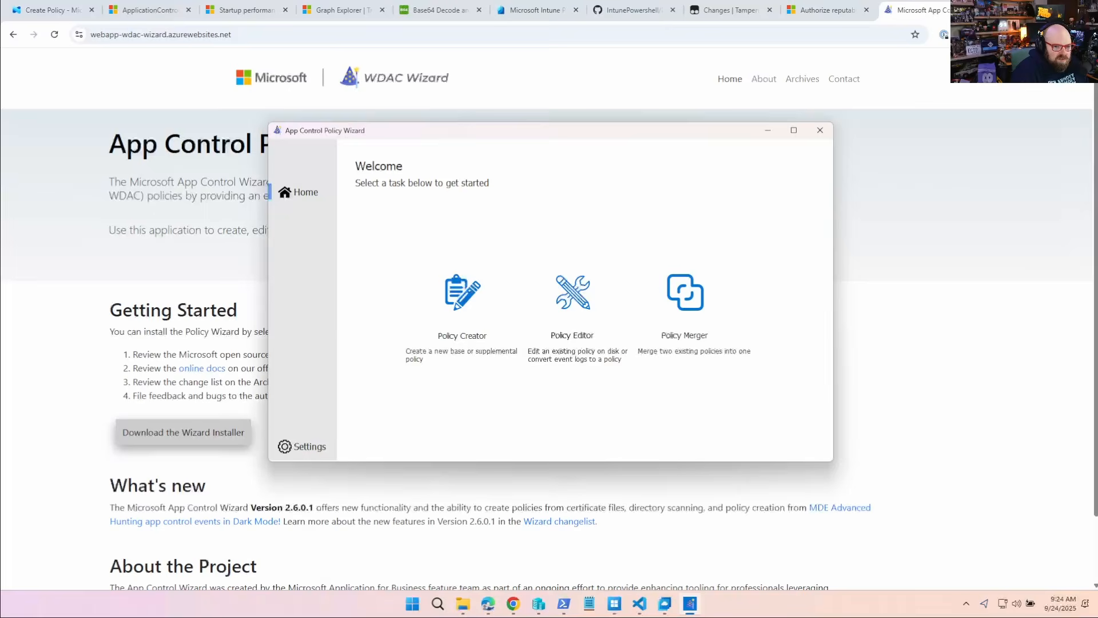
click(1031, 9)
click(902, 50)
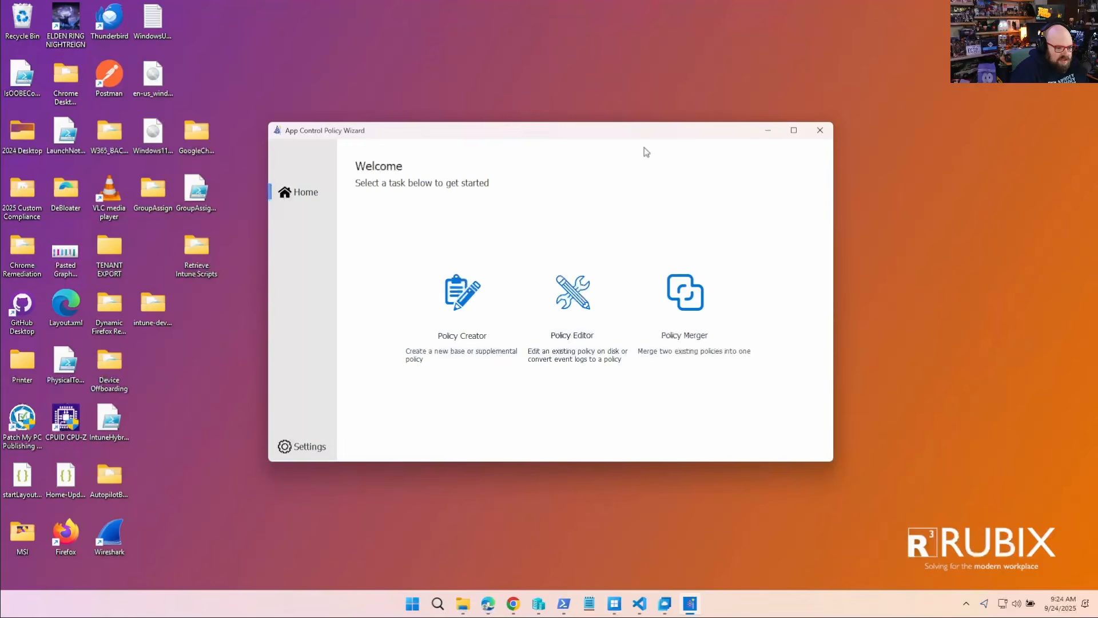
- Start a new policy in Single Policy Format based on the Allow Microsoft Mode template, keeping the default name and file location
click(451, 291)
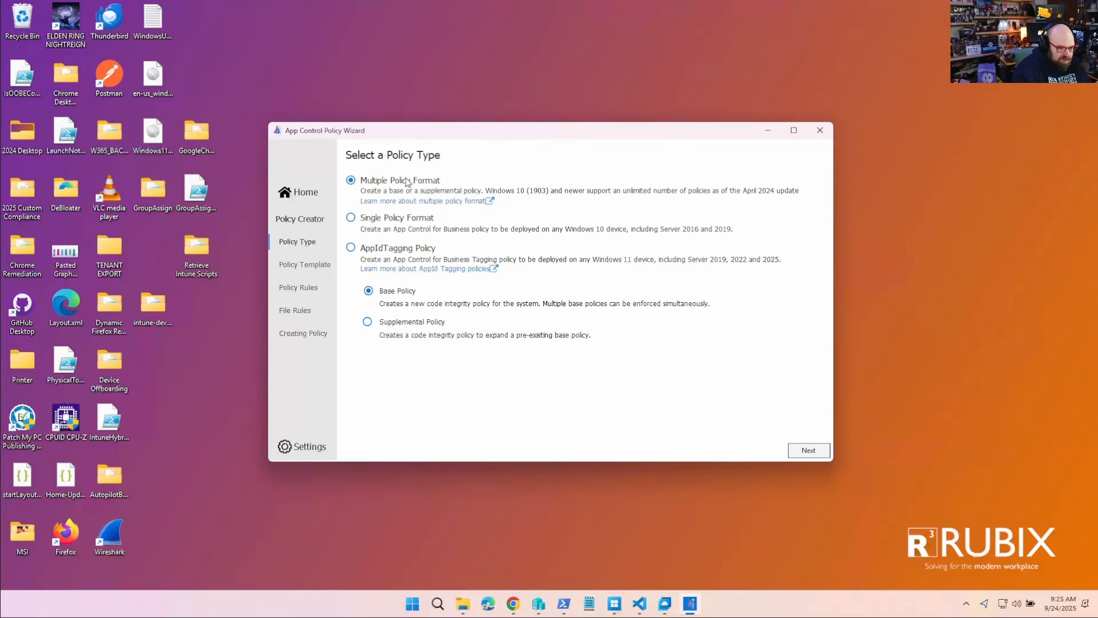
click(412, 223)
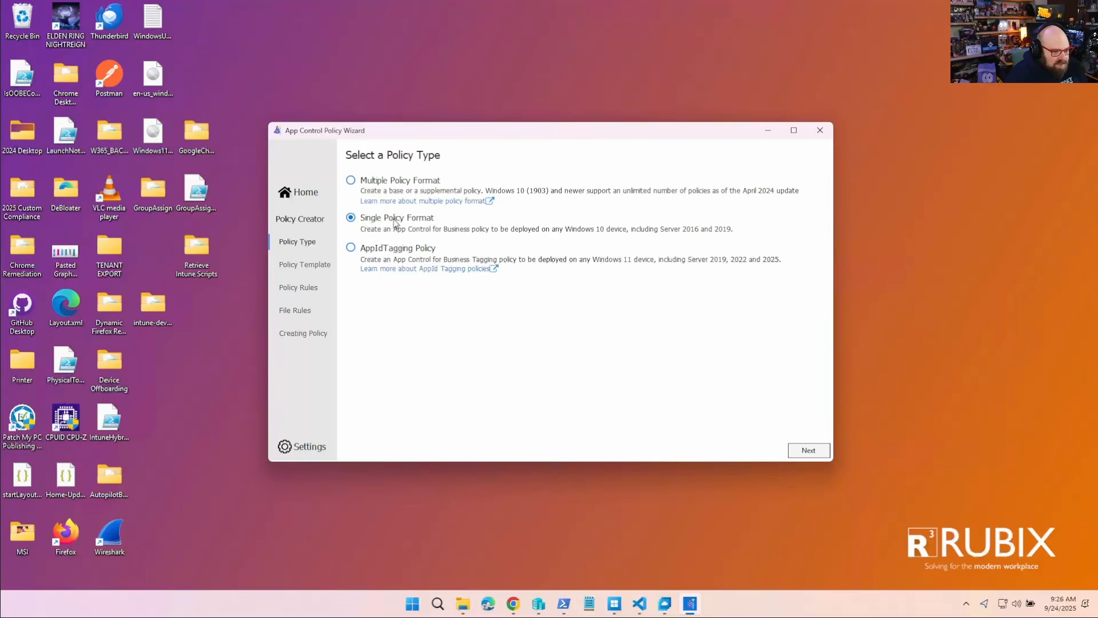
click(806, 451)
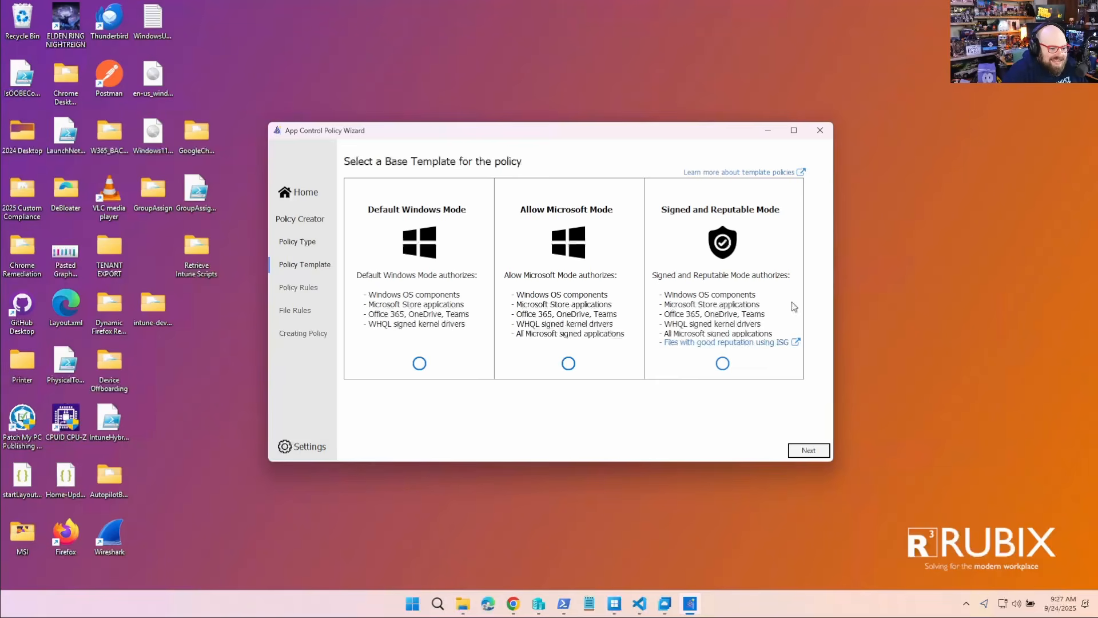
click(786, 344)
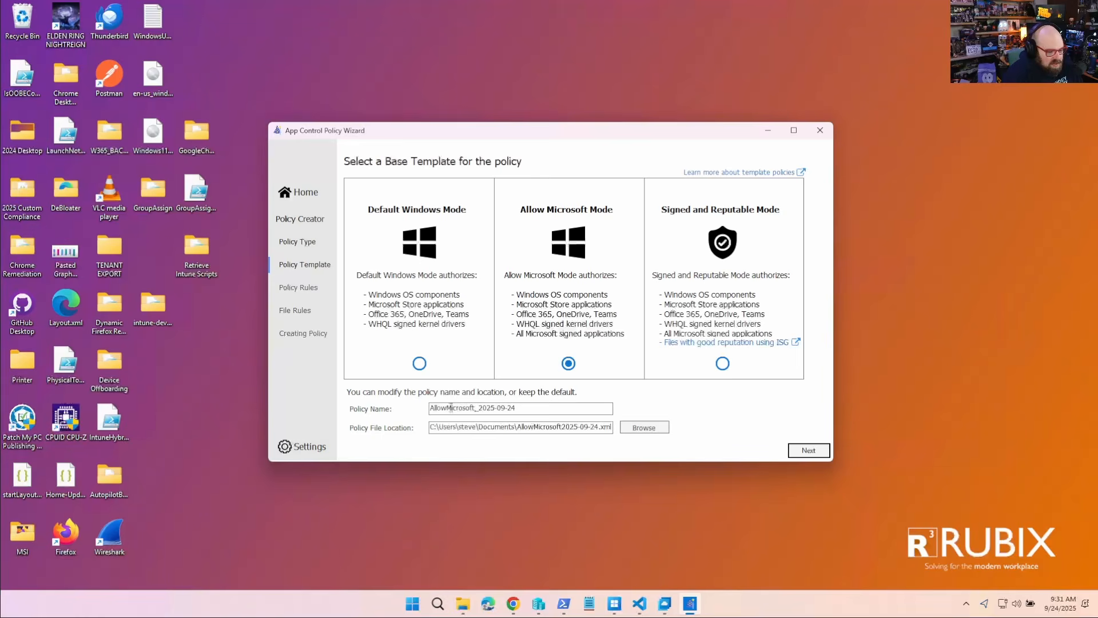
click(826, 454)
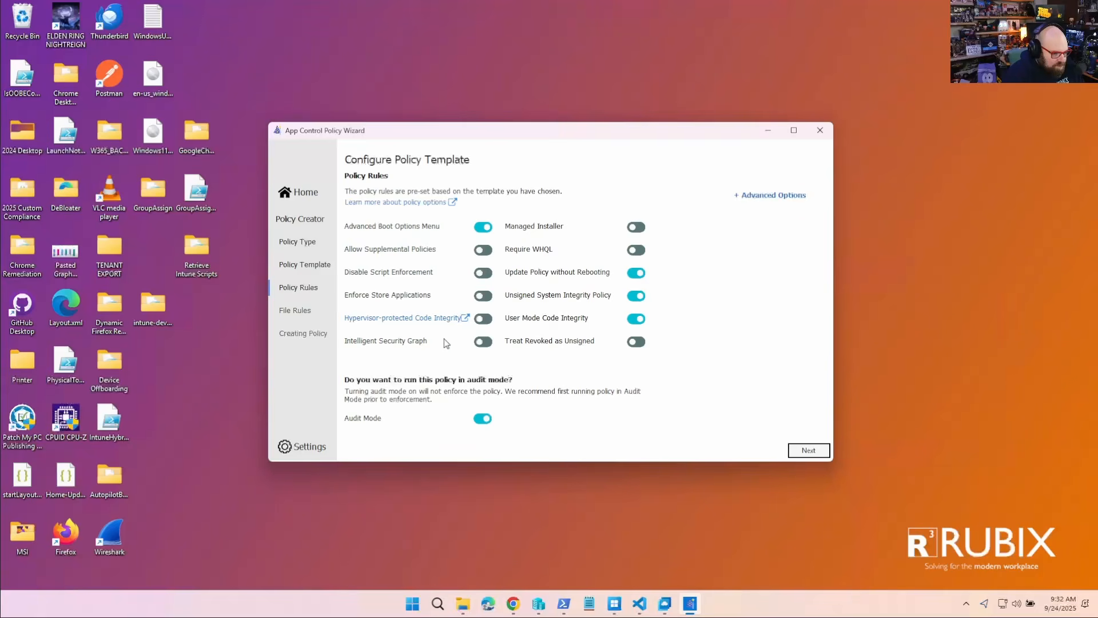
- Enable the Intelligent Security Graph and Managed Installer policy rules, disable Audit Mode, and continue to the file rules
click(484, 345)
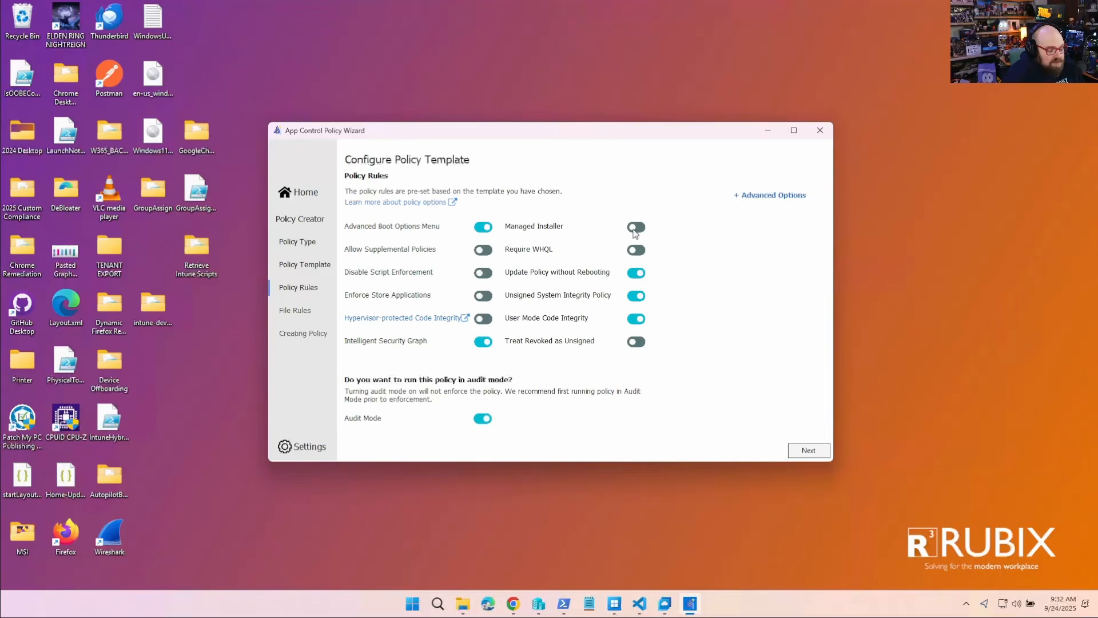
click(636, 227)
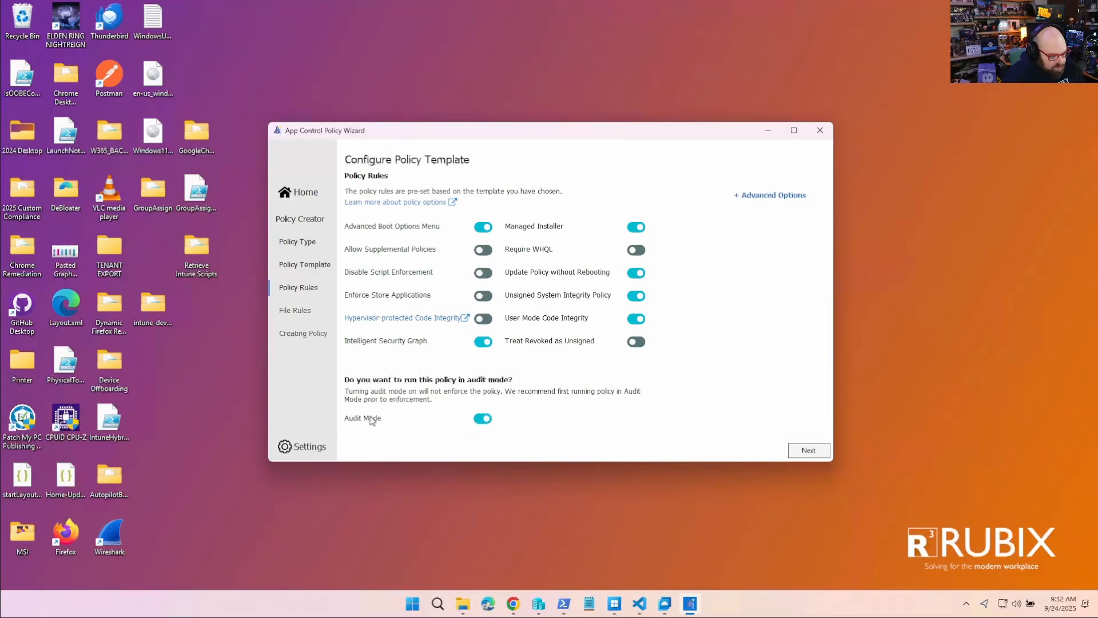
click(483, 419)
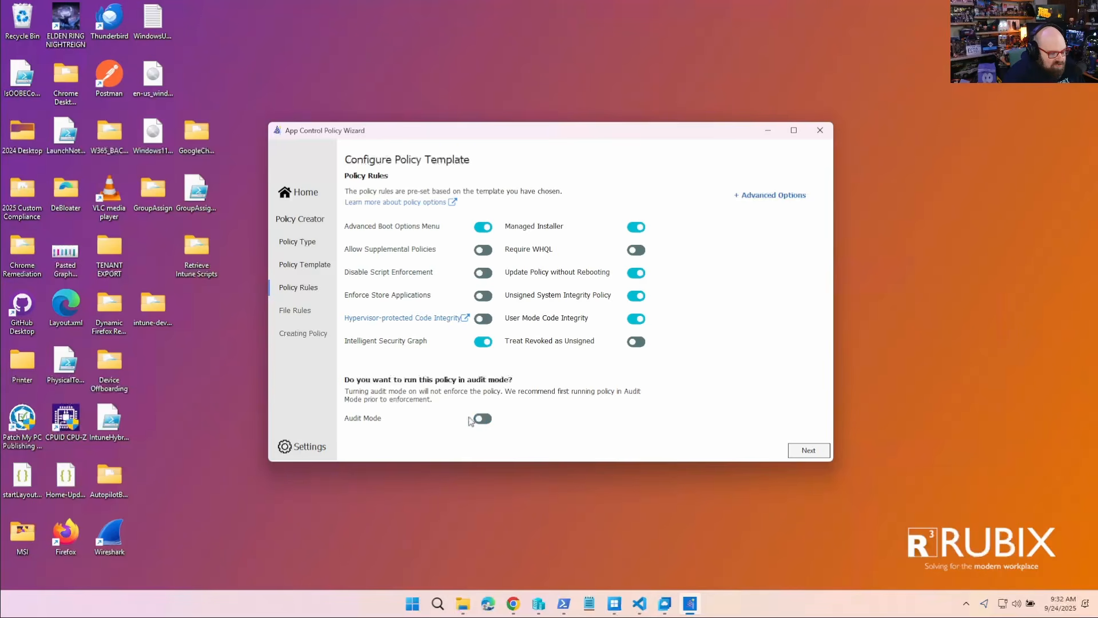
key(Return)
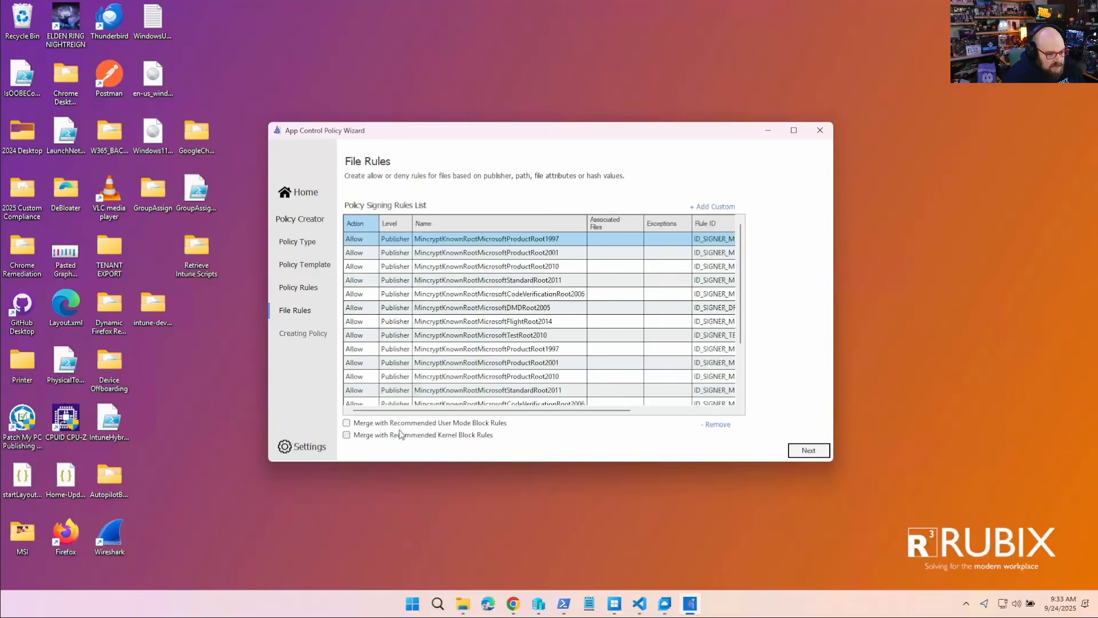
click(714, 208)
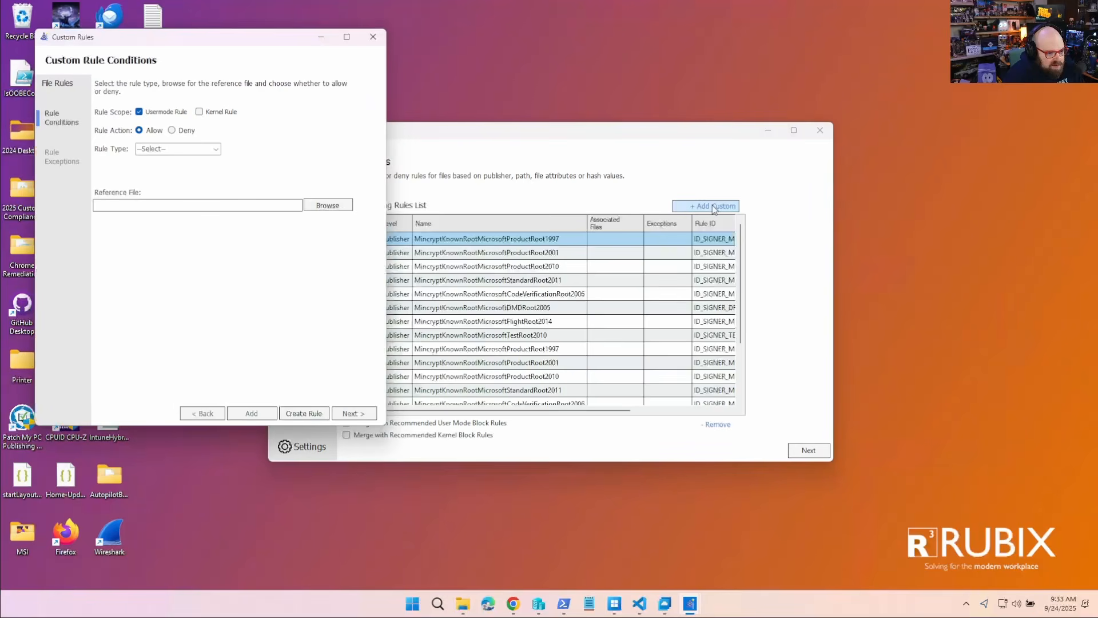
click(174, 131)
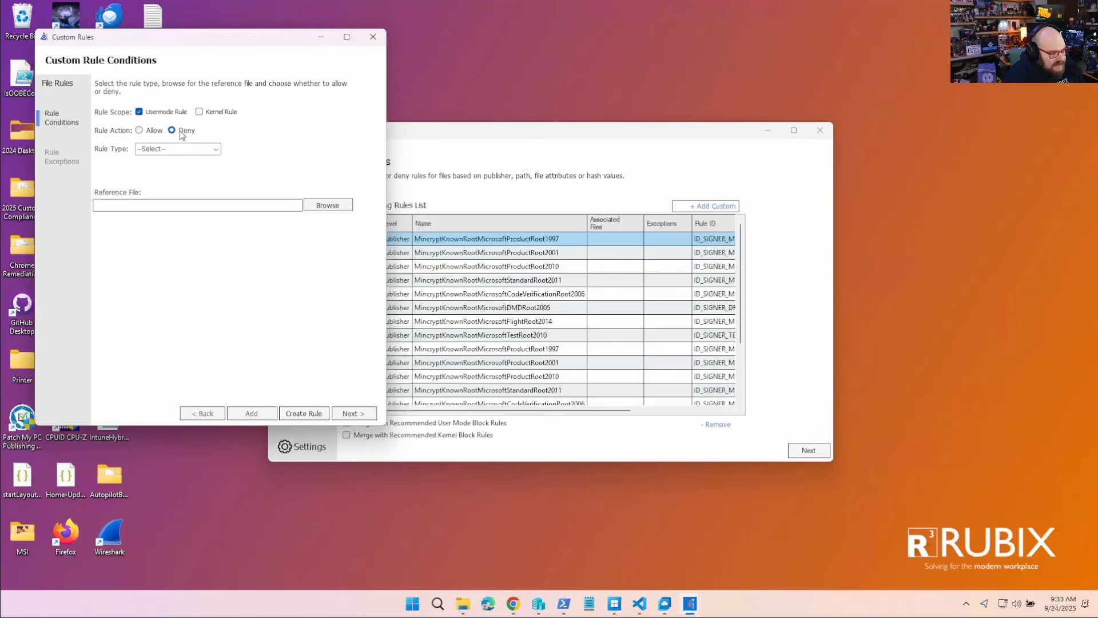
click(216, 149)
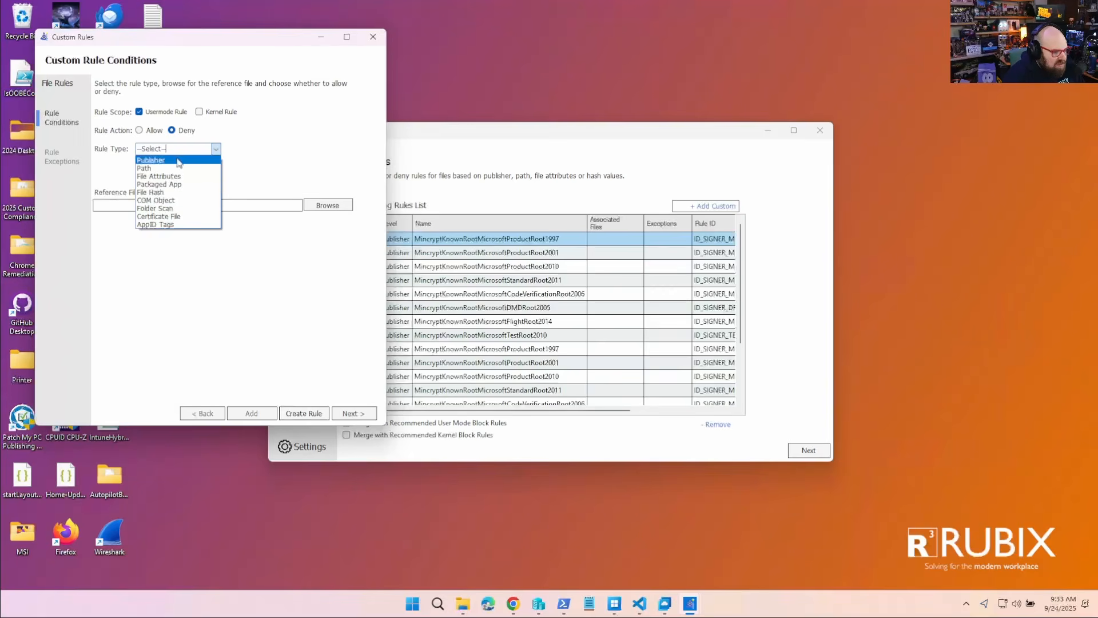
click(292, 153)
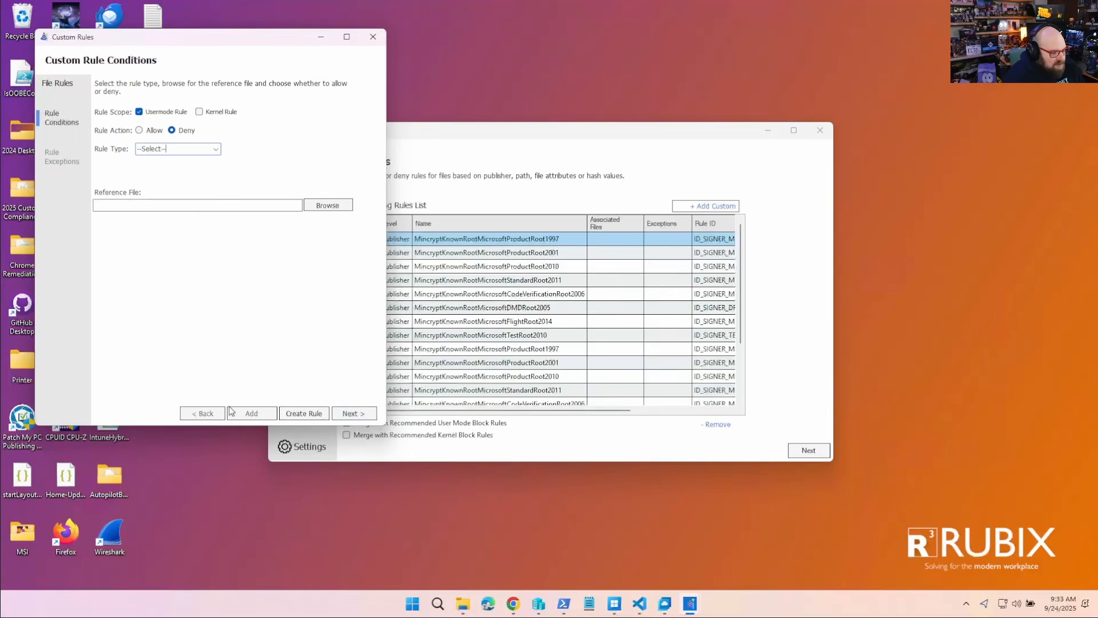
click(373, 37)
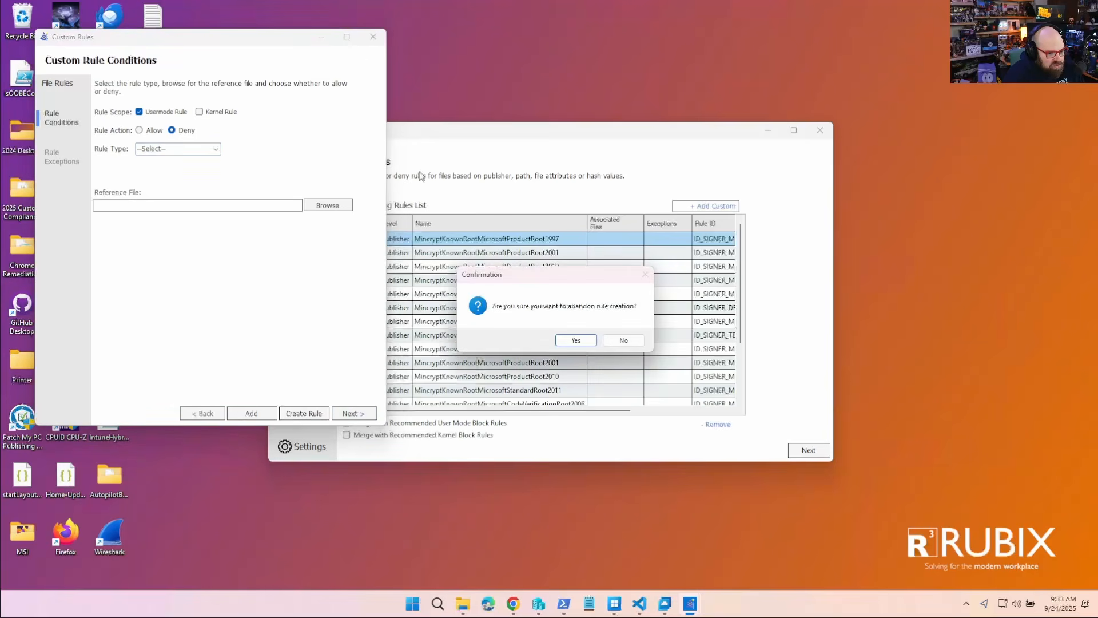
click(584, 345)
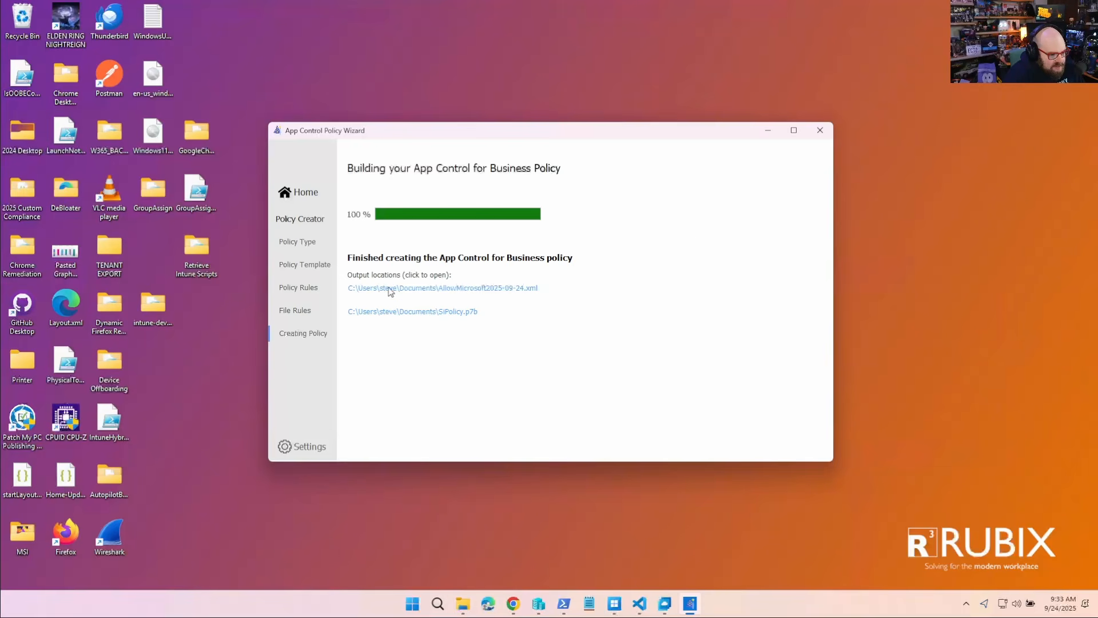
- Switch to the Create Policy page in Intune, upload AllowMicrosoft2025-09-24.xml from Documents as the policy XML, and continue to the scope tags
click(513, 604)
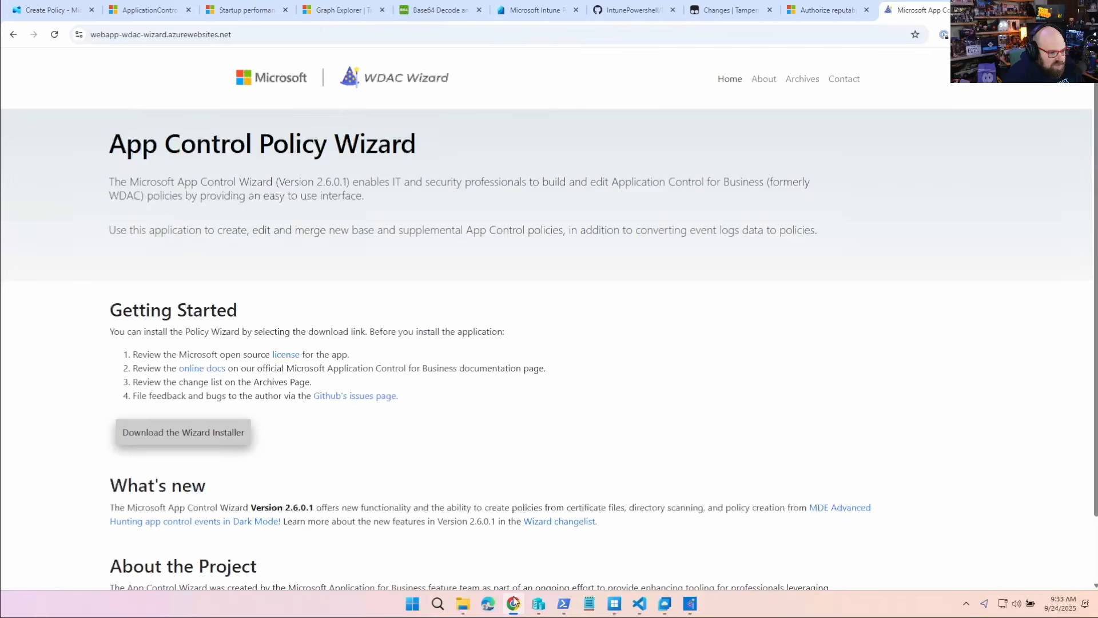
click(57, 11)
click(561, 247)
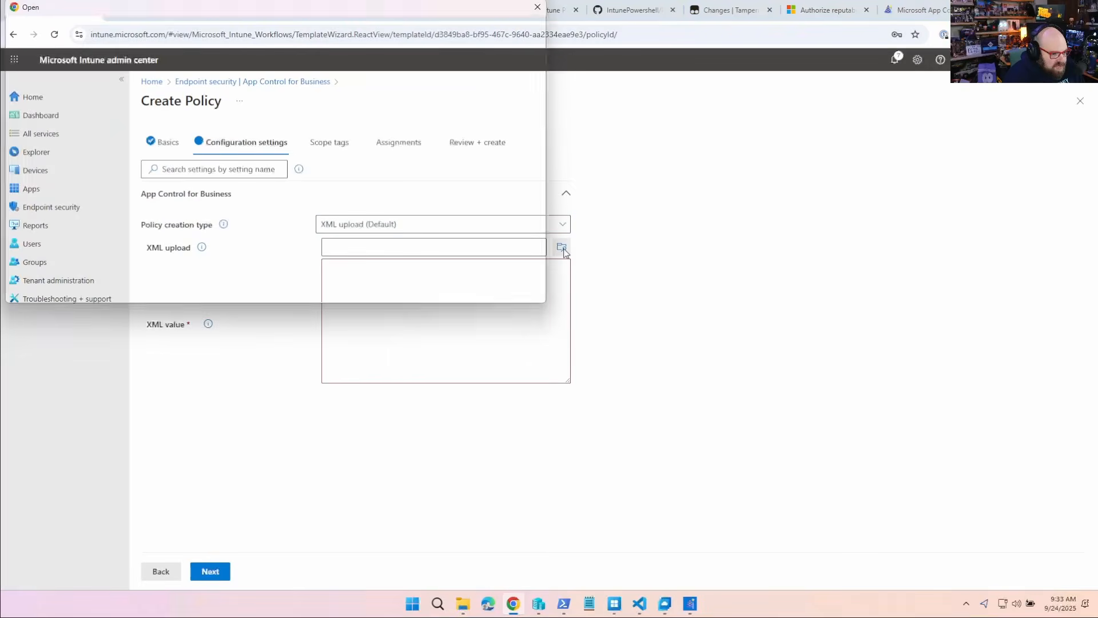
click(48, 192)
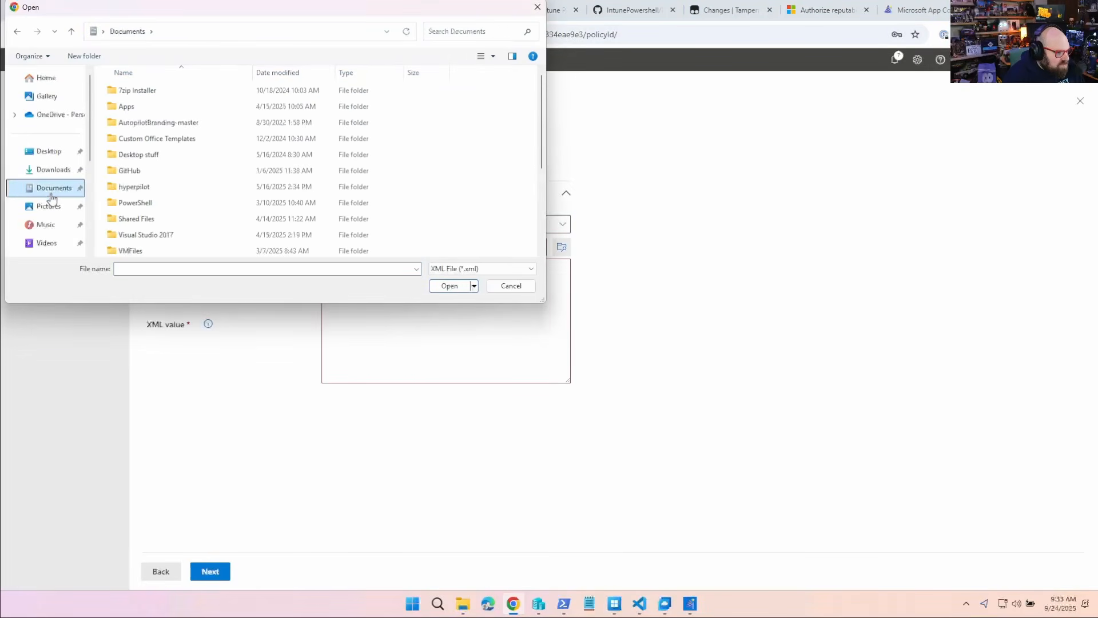
scroll(146, 253, down, 3)
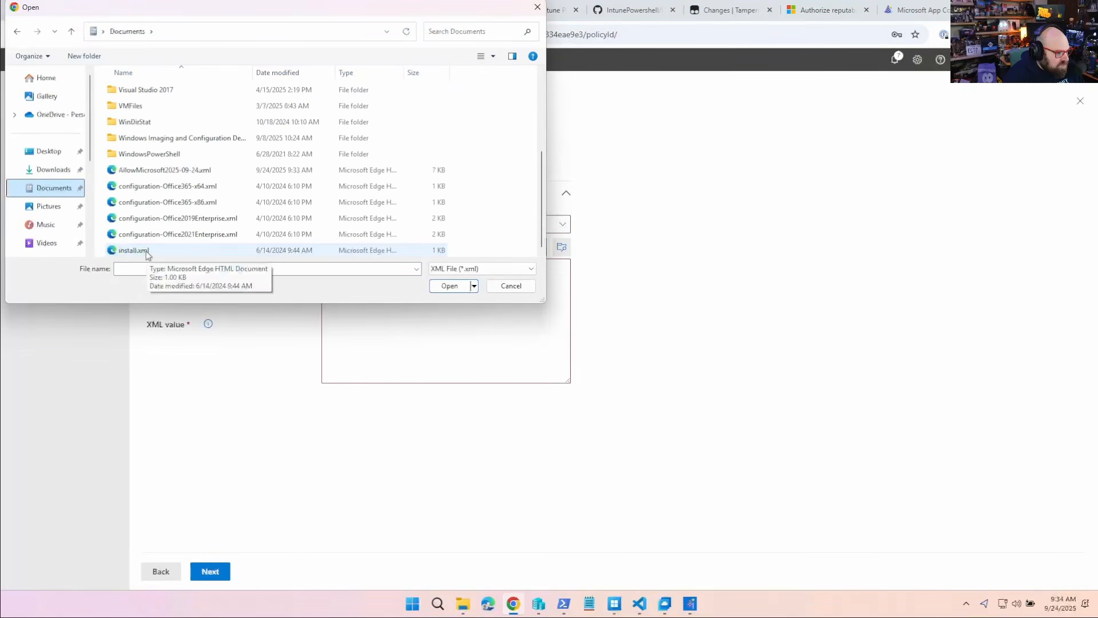
double_click(163, 170)
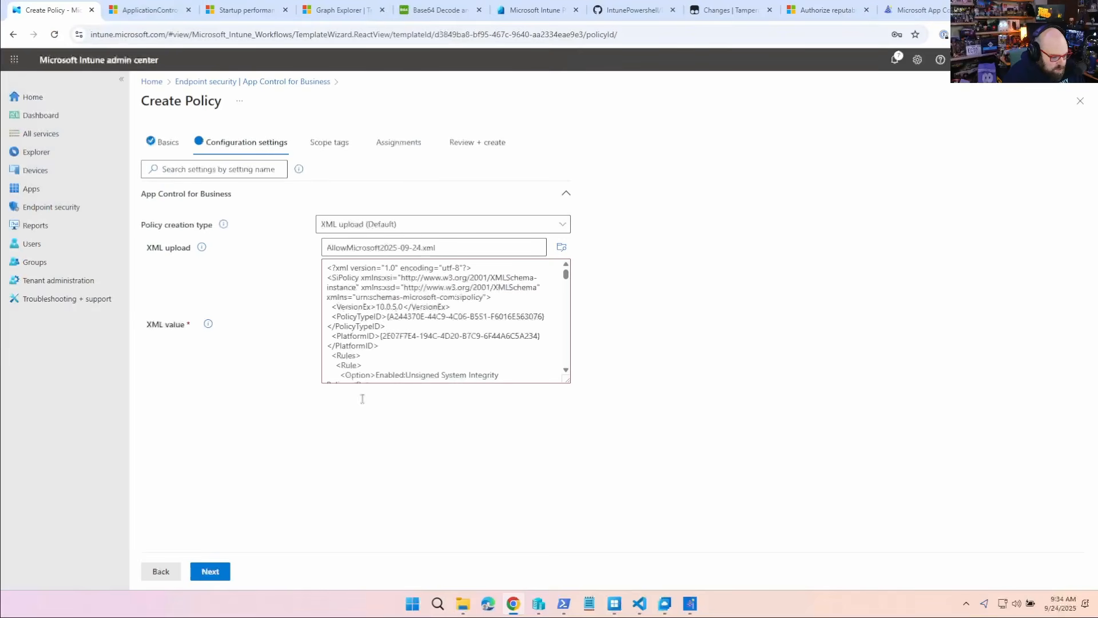
click(218, 572)
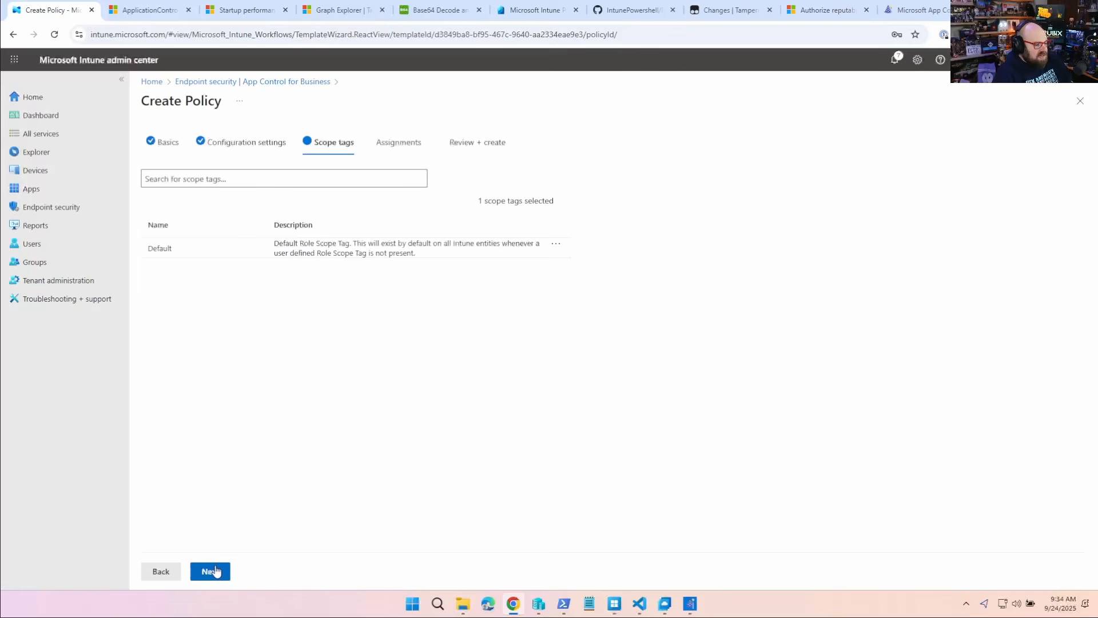
- Keep the default scope tag, assign the policy to the WDAC Test group, and save the policy
click(215, 572)
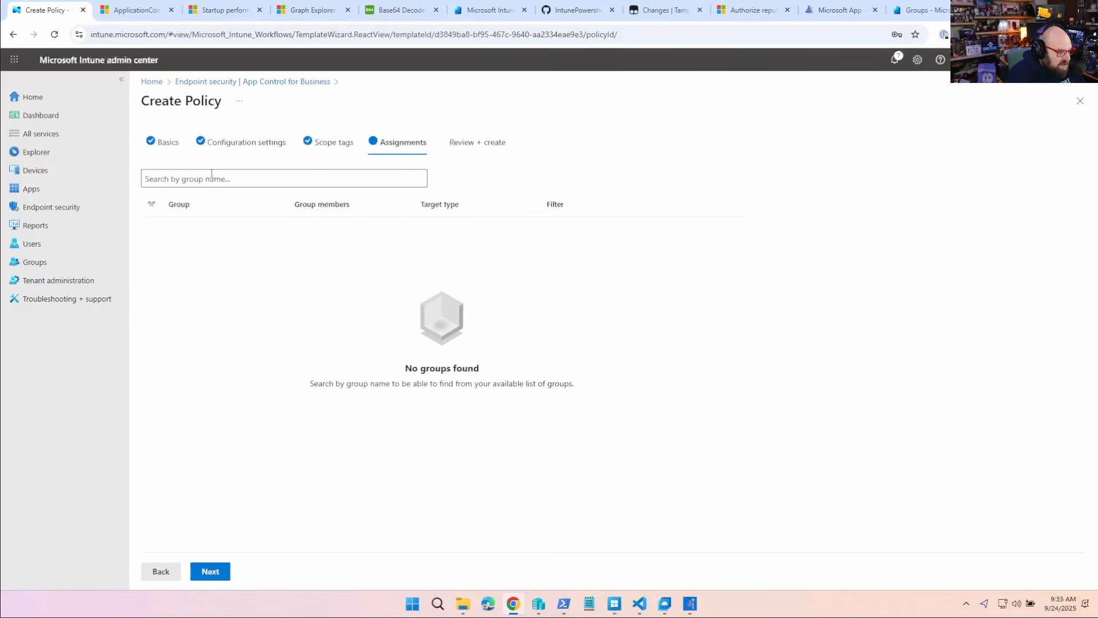
click(211, 174)
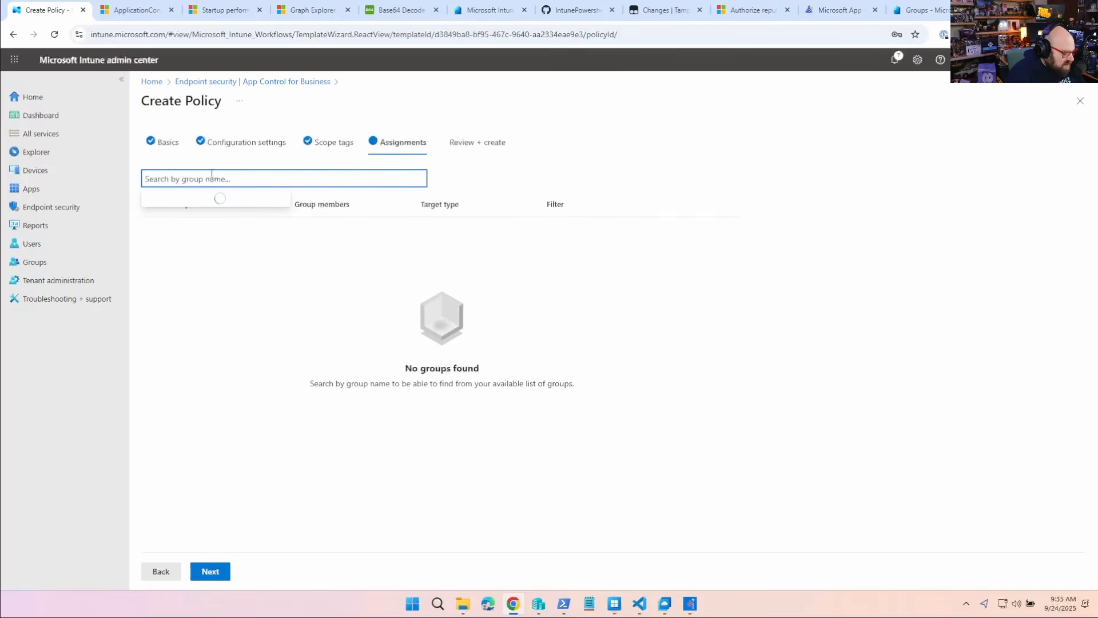
text(WDAC)
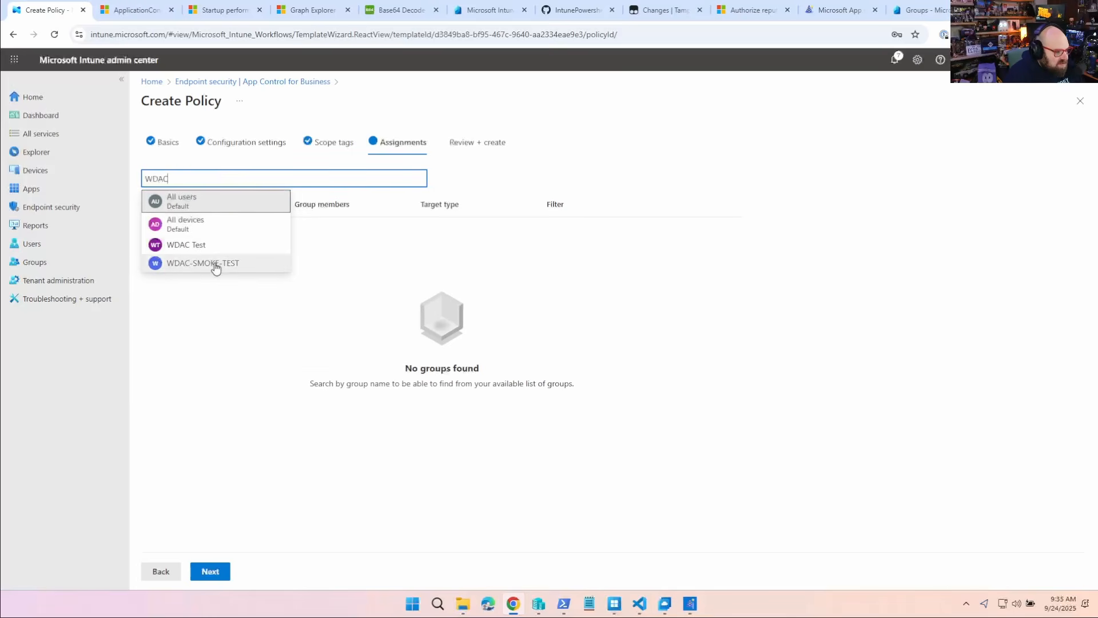
click(205, 247)
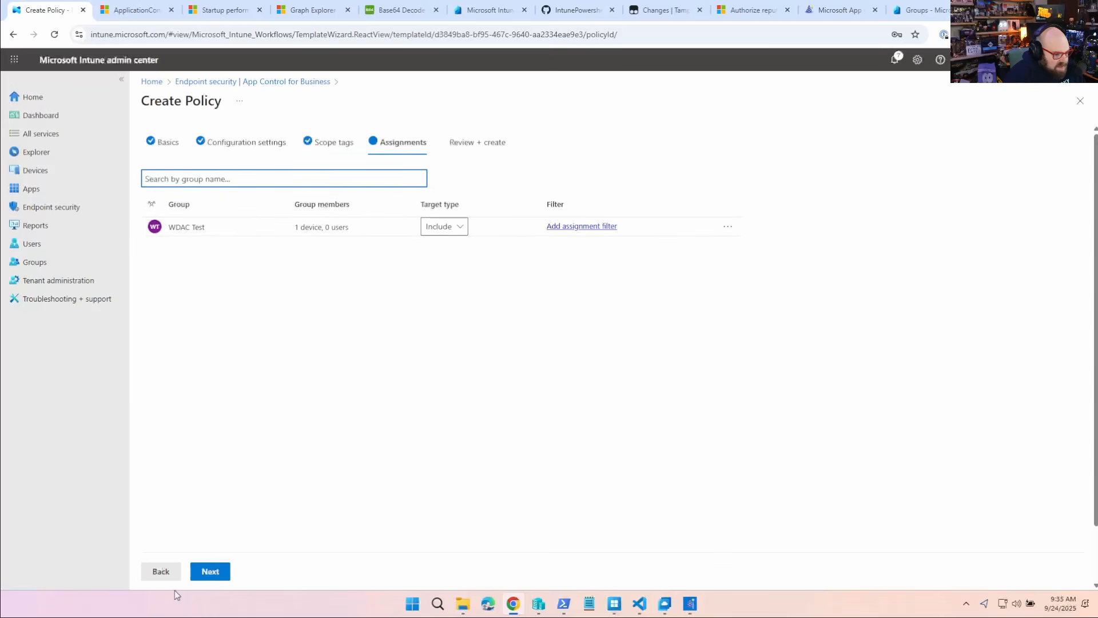
click(211, 572)
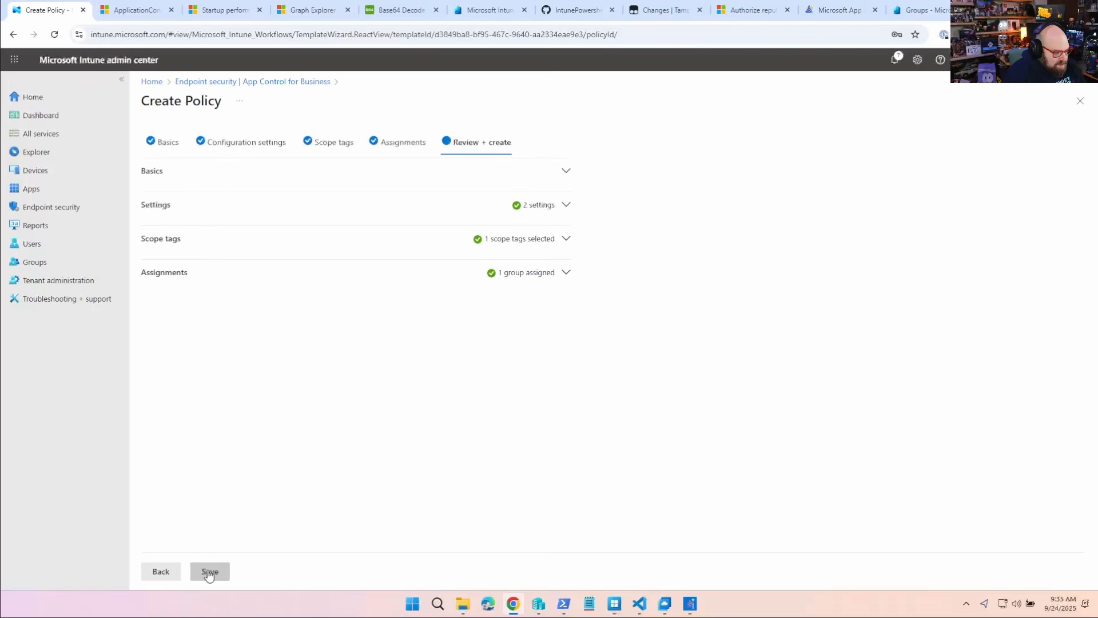
click(209, 572)
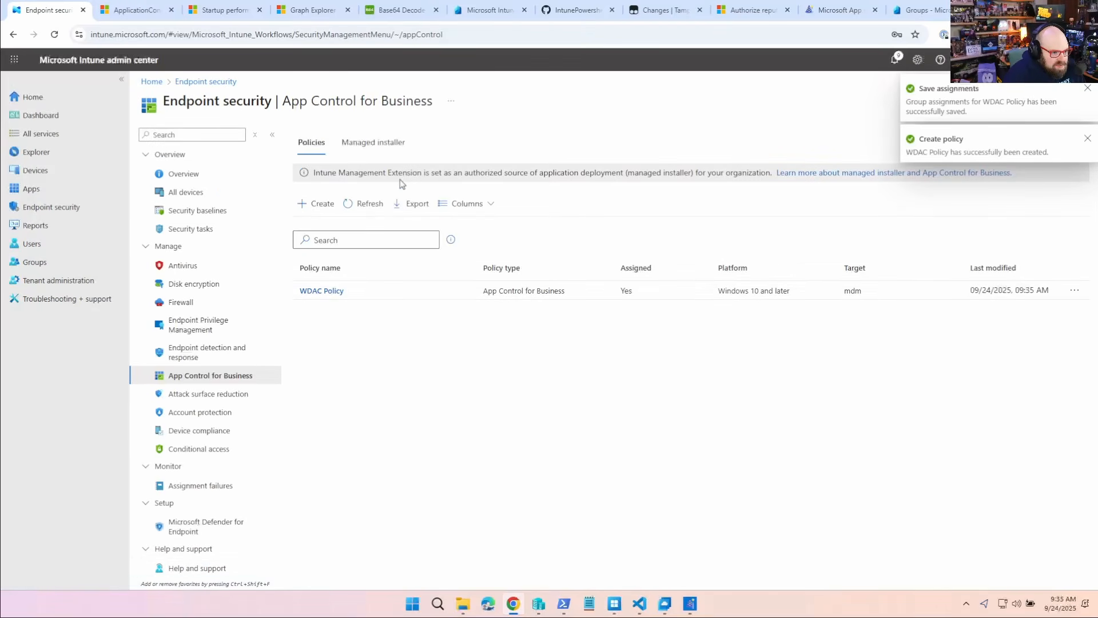
- Start a new managed installer policy in App Control for Business with a name beginning "Default Managed Inst" and continue past the basics
click(376, 145)
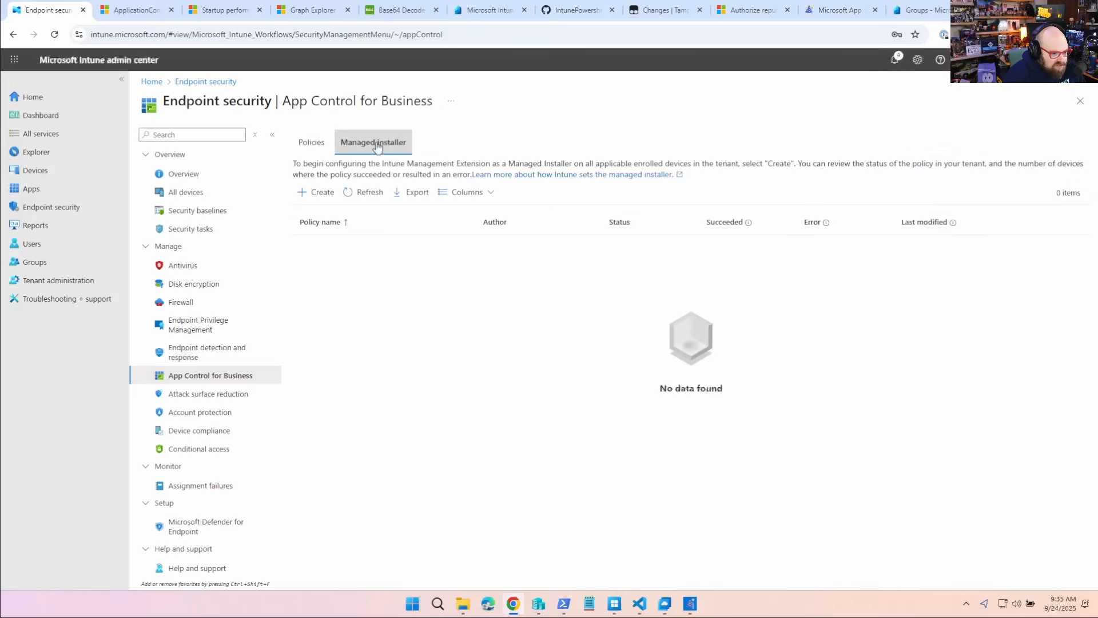
click(320, 193)
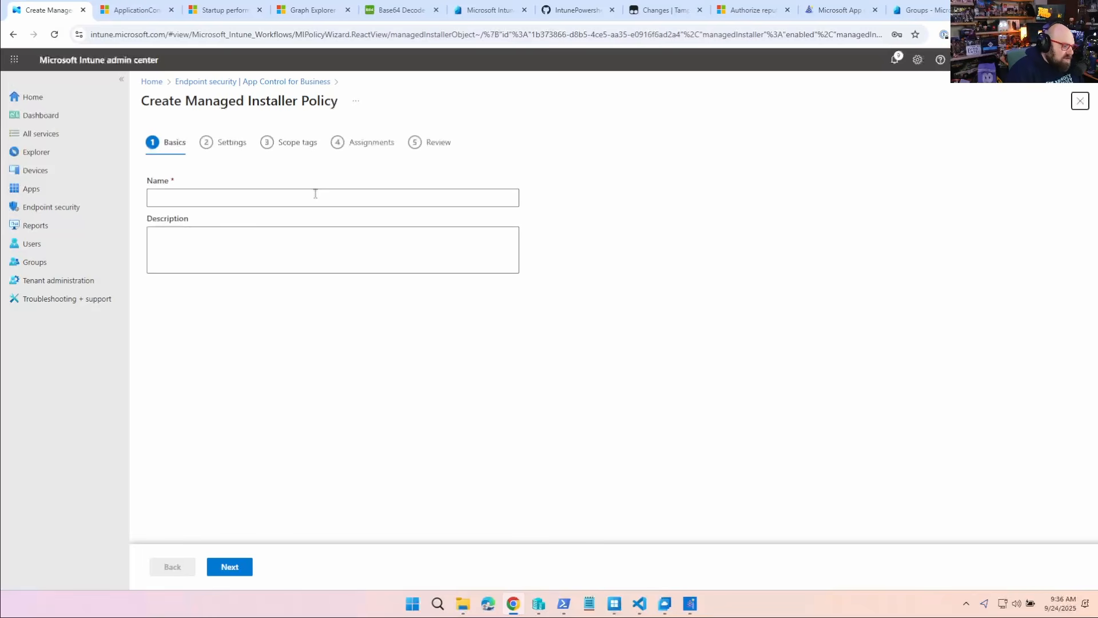
click(307, 196)
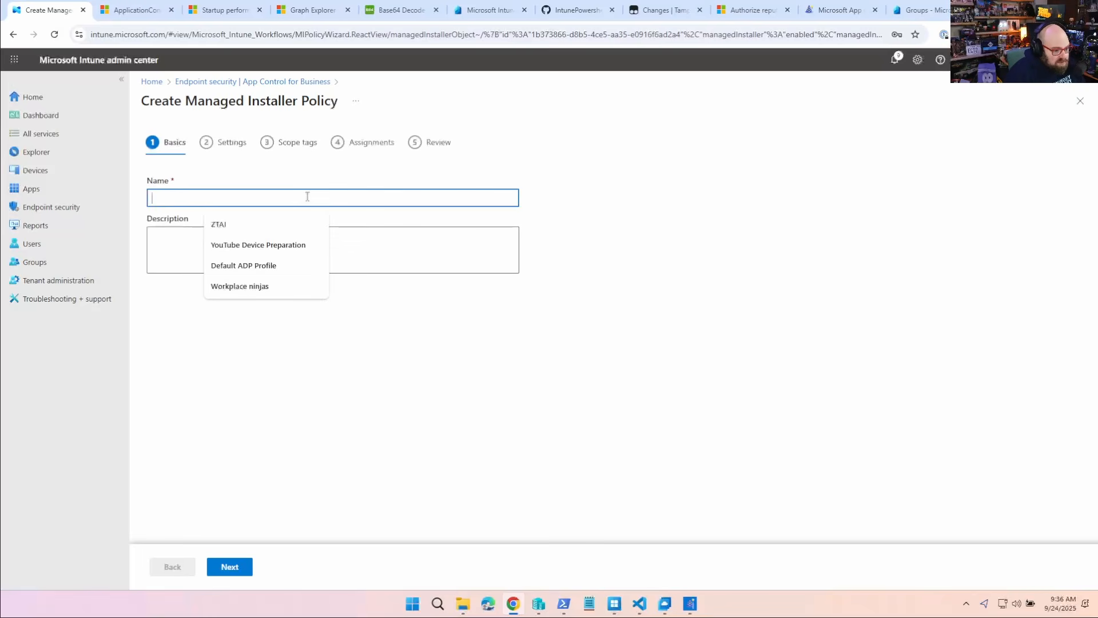
text(Defaul)
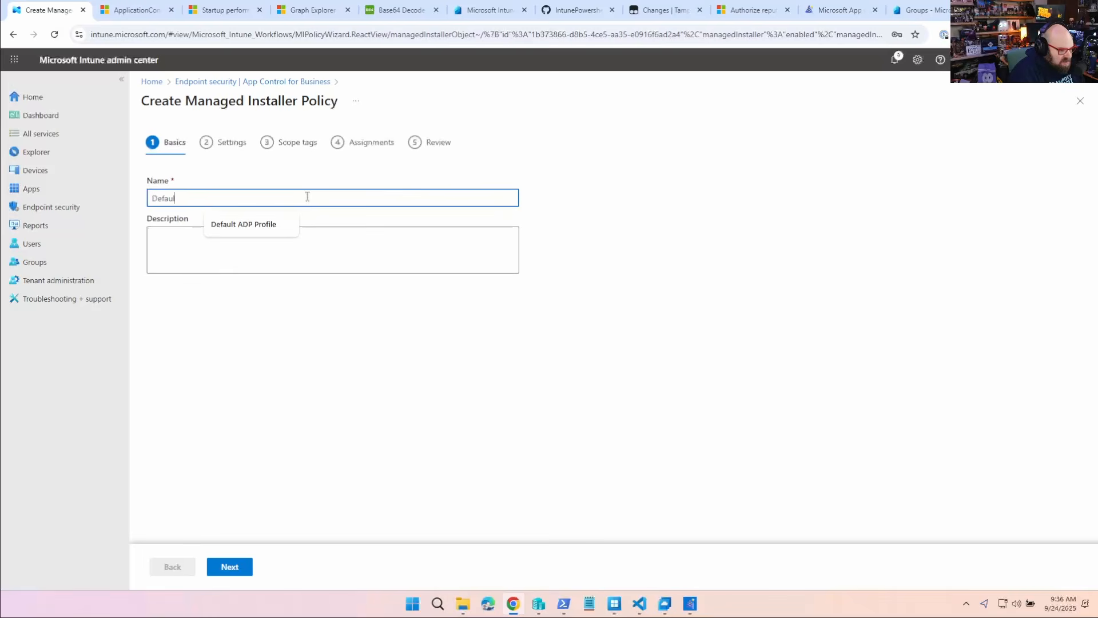
text(t Managed Inst)
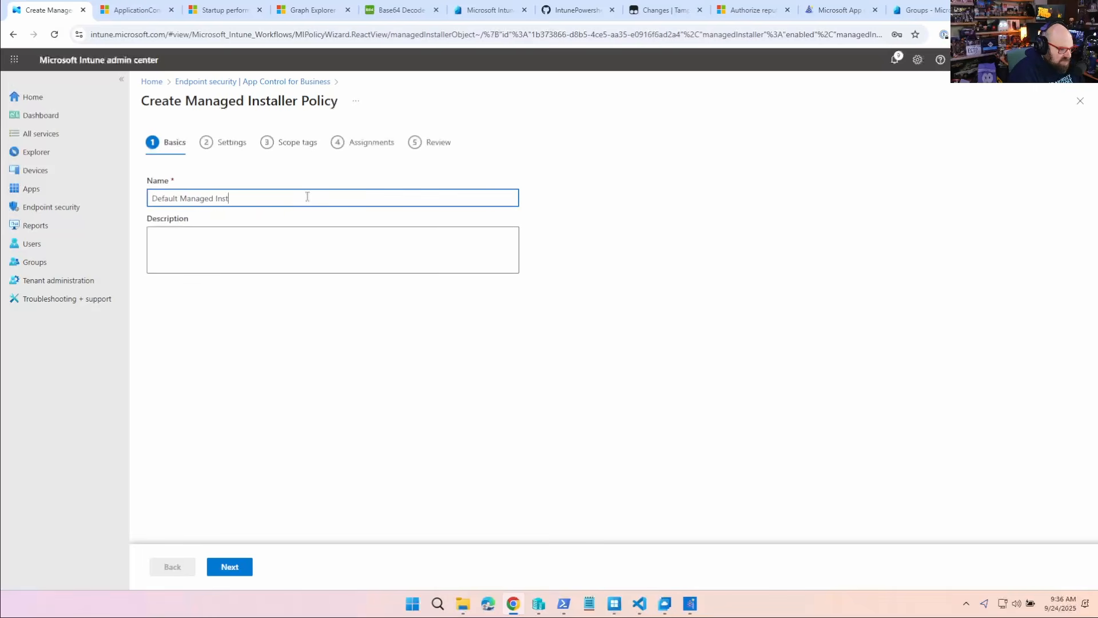
click(220, 566)
click(220, 566)
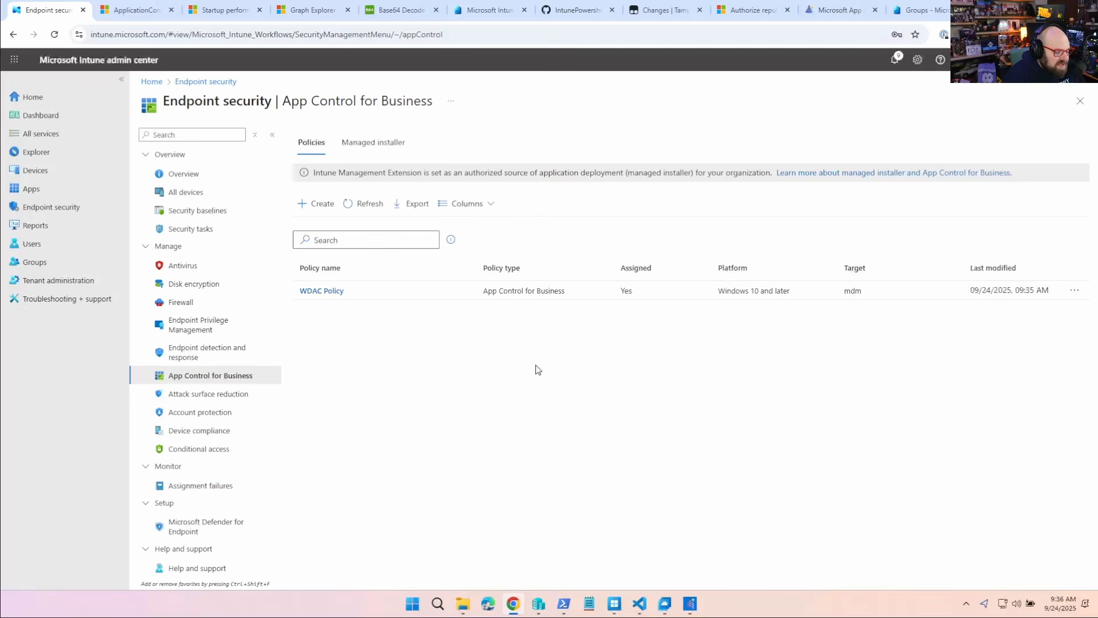
- Switch to the Primary Cloud-PC session and try to launch WinRAR to test the policy
click(665, 603)
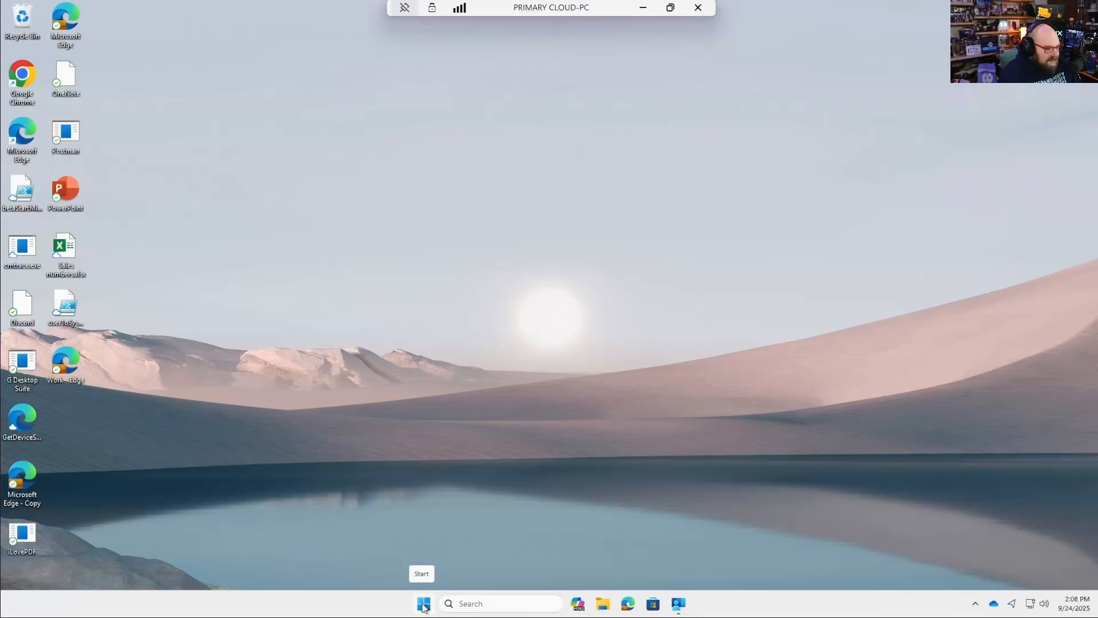
click(424, 605)
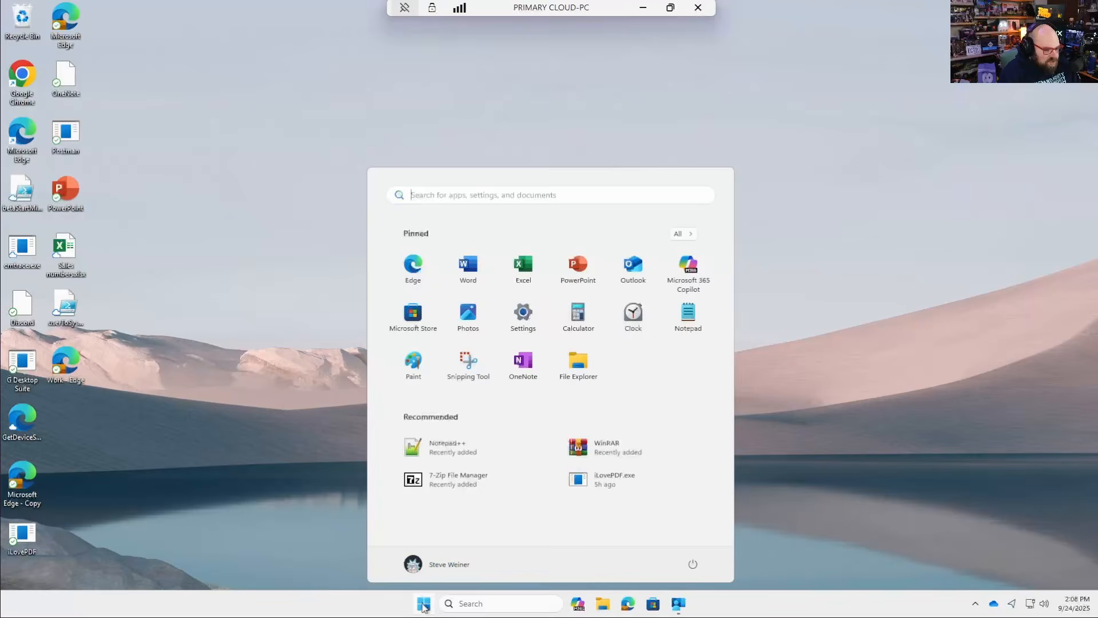
click(603, 454)
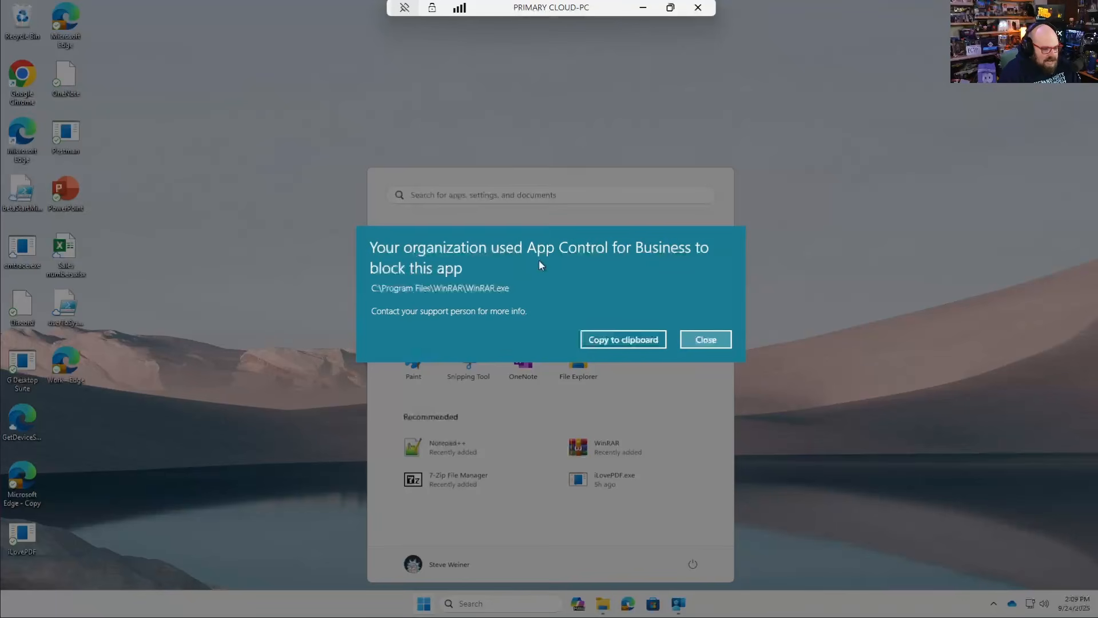
click(705, 339)
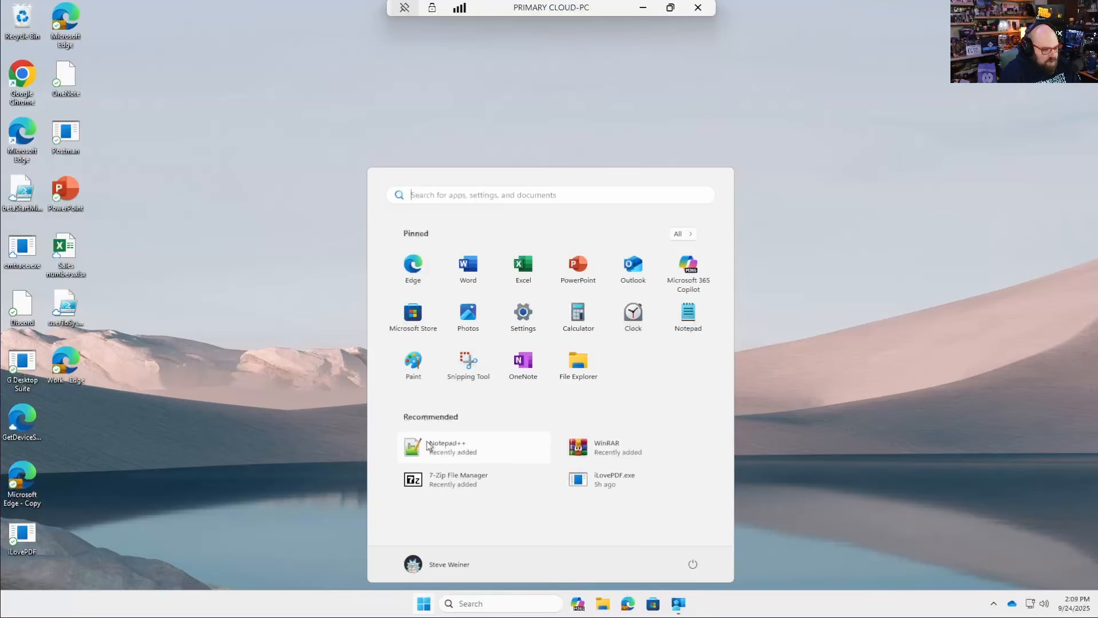
- Test launching Notepad++ and 7-Zip File Manager on the Cloud PC, closing each one again
click(451, 451)
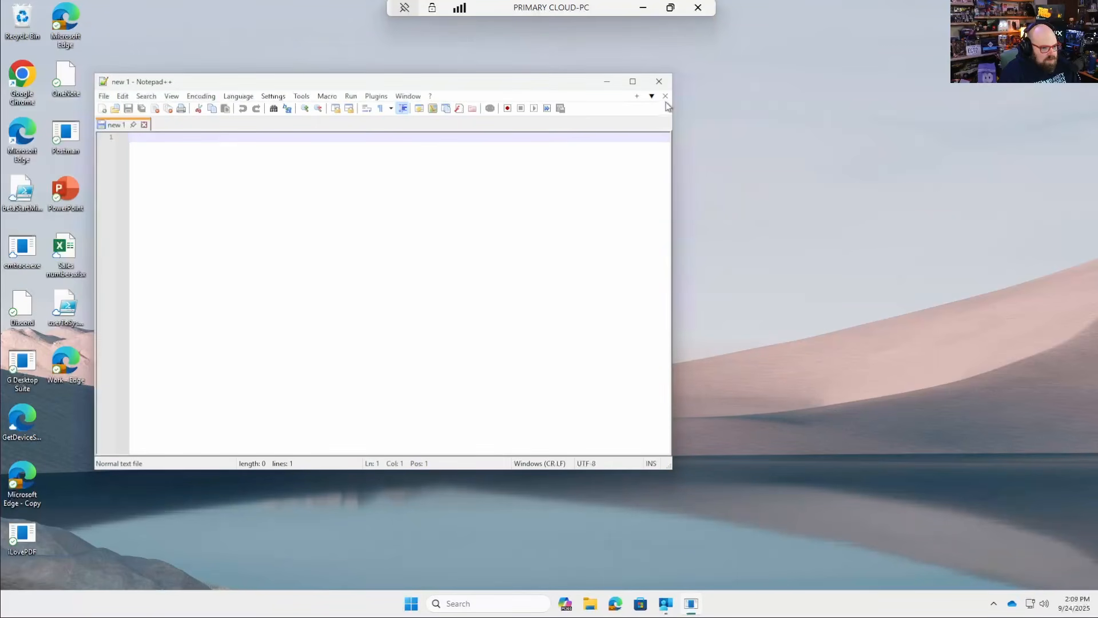
click(659, 81)
click(426, 610)
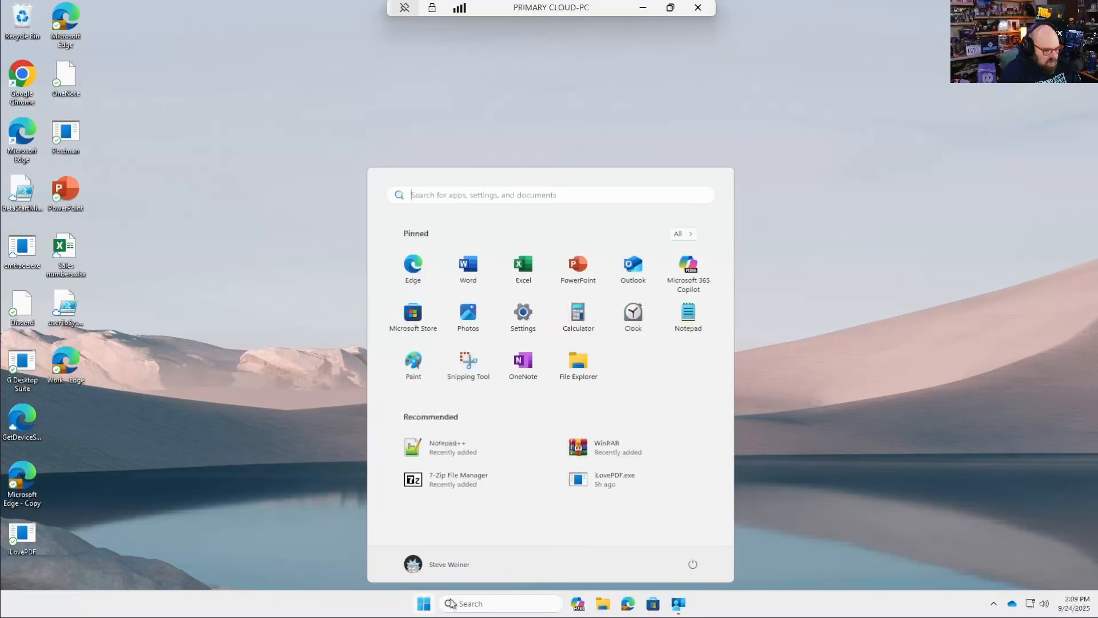
click(502, 489)
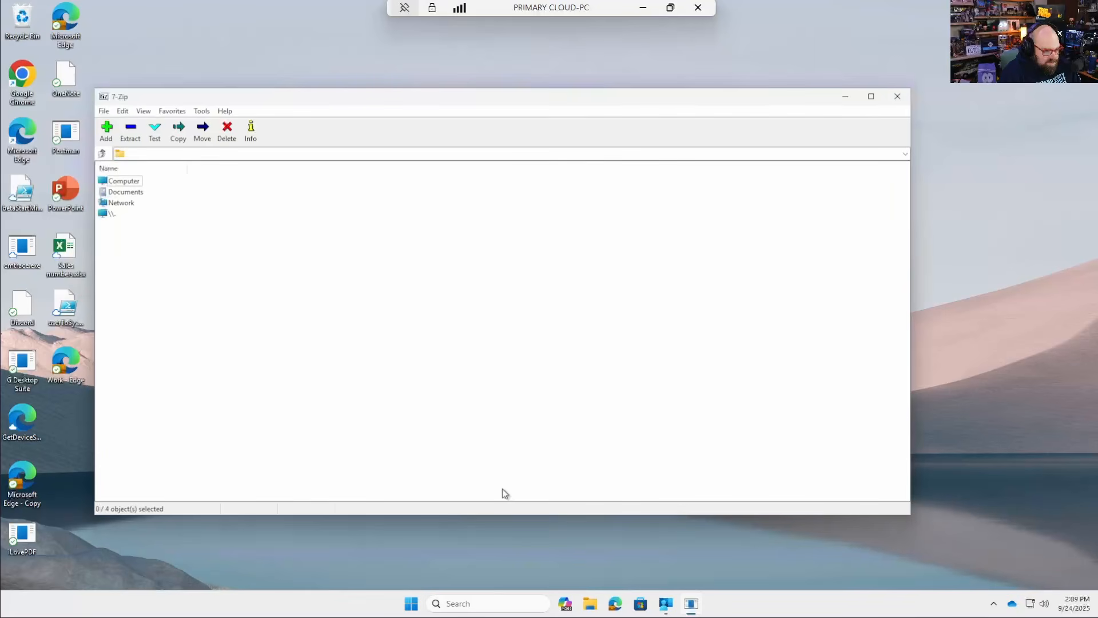
click(896, 98)
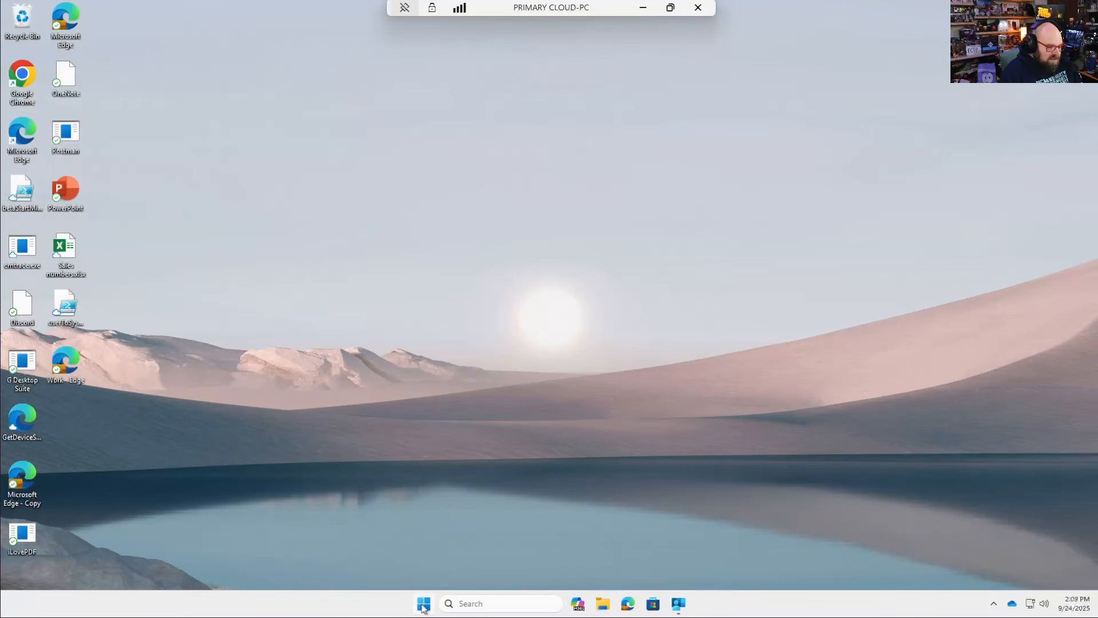
- Open Edge on the Cloud PC, search the web for "putty download", and open the PuTTY latest release page
click(627, 603)
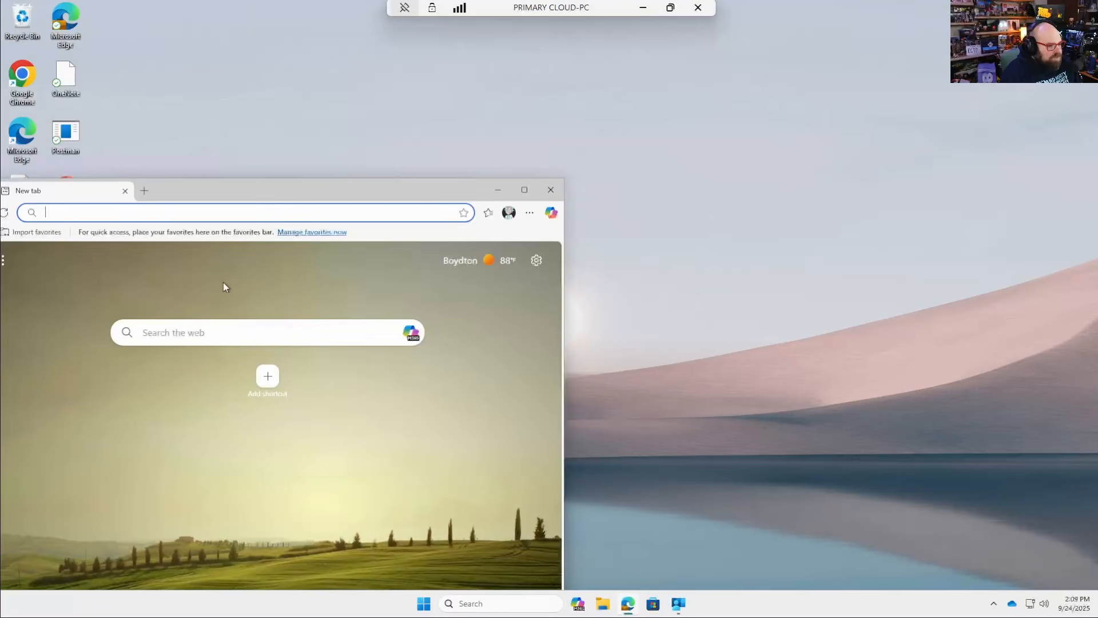
double_click(226, 187)
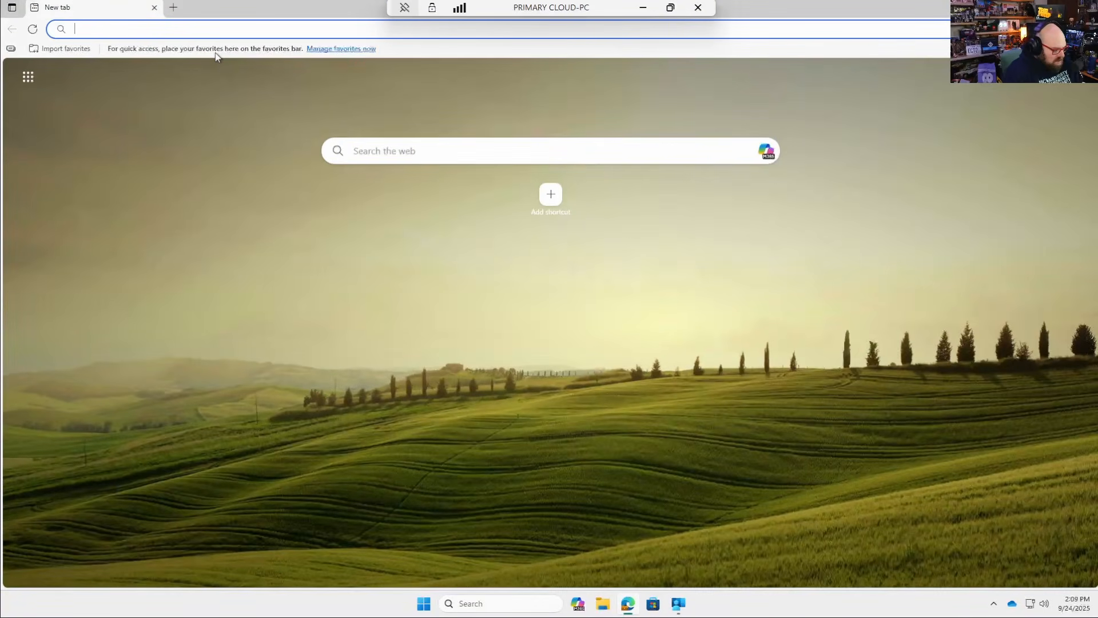
text(putty downloa)
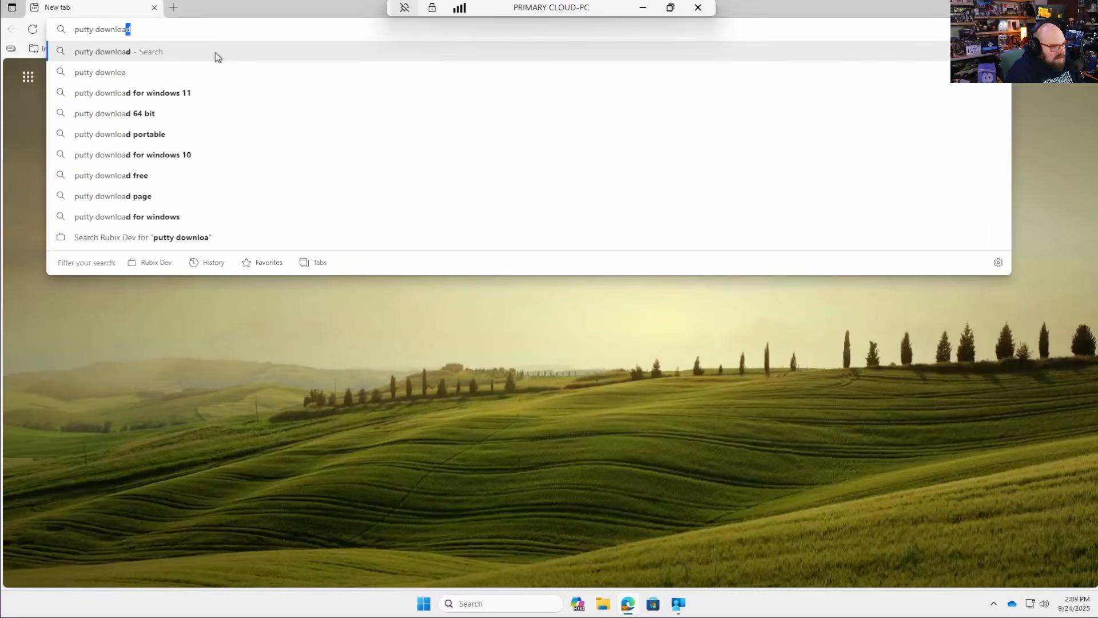
text(d)
key(Return)
click(247, 427)
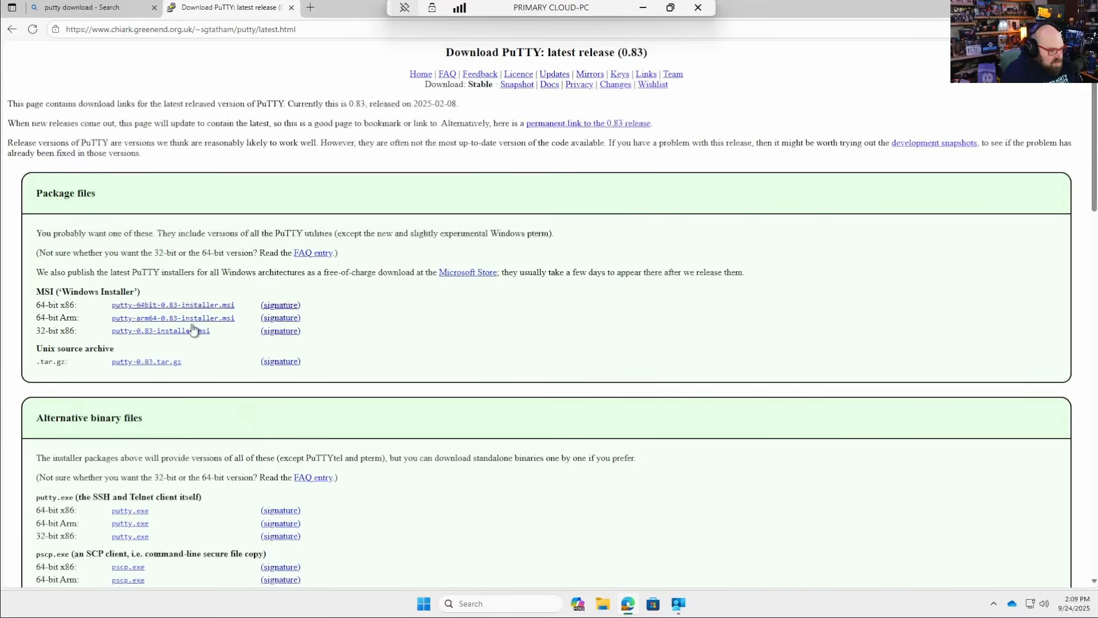
- Download putty-64bit-0.83-installer.msi, try to run the installer manually, and put the browser away
click(164, 306)
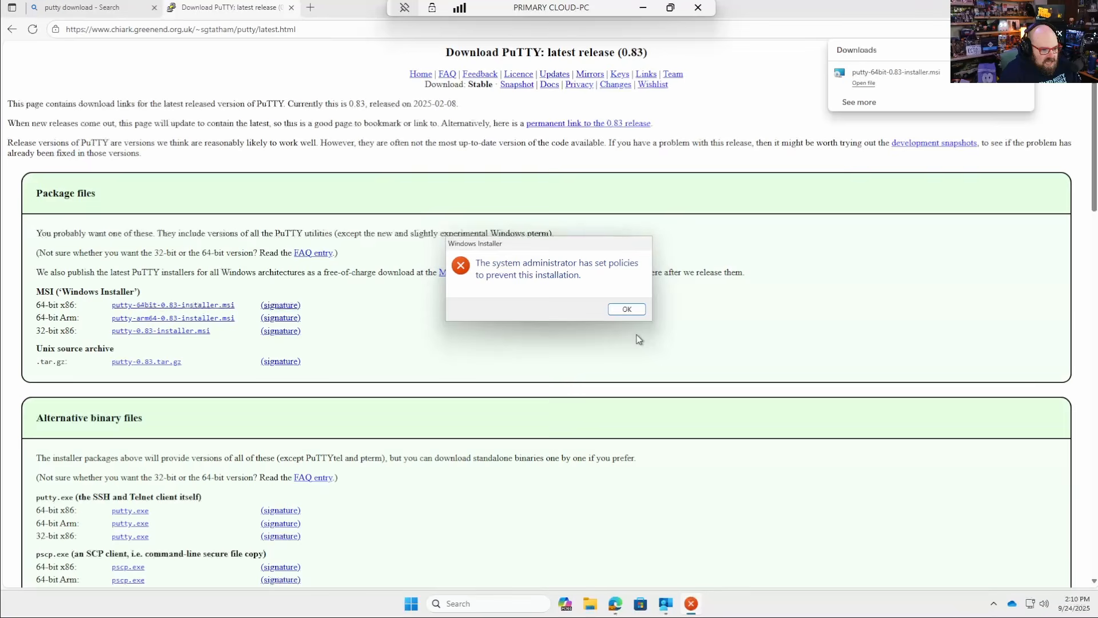
click(627, 308)
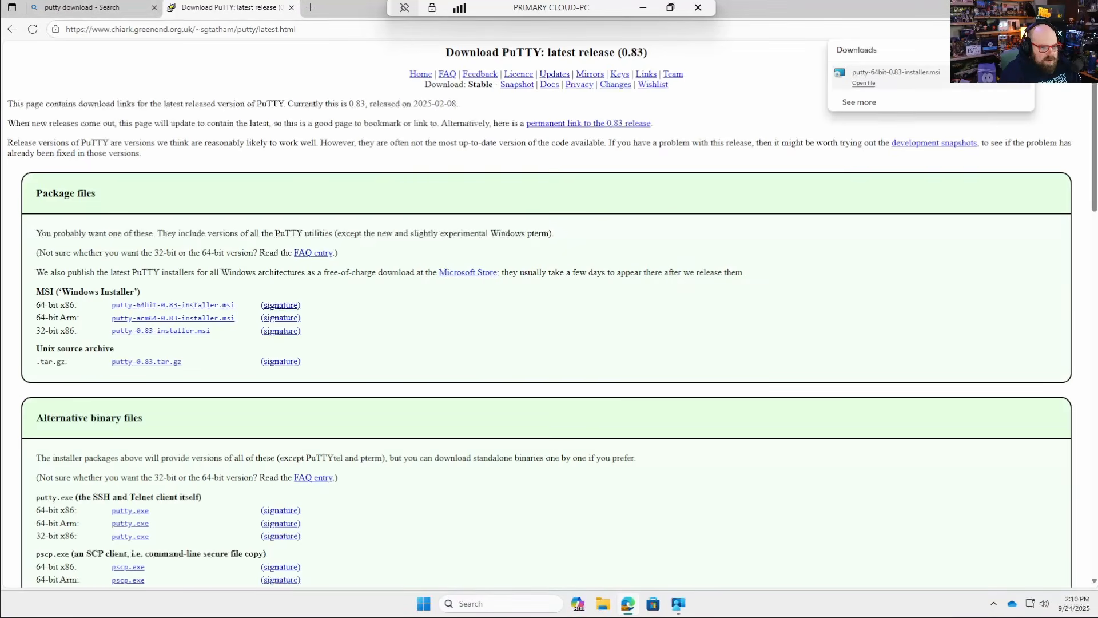
click(1030, 8)
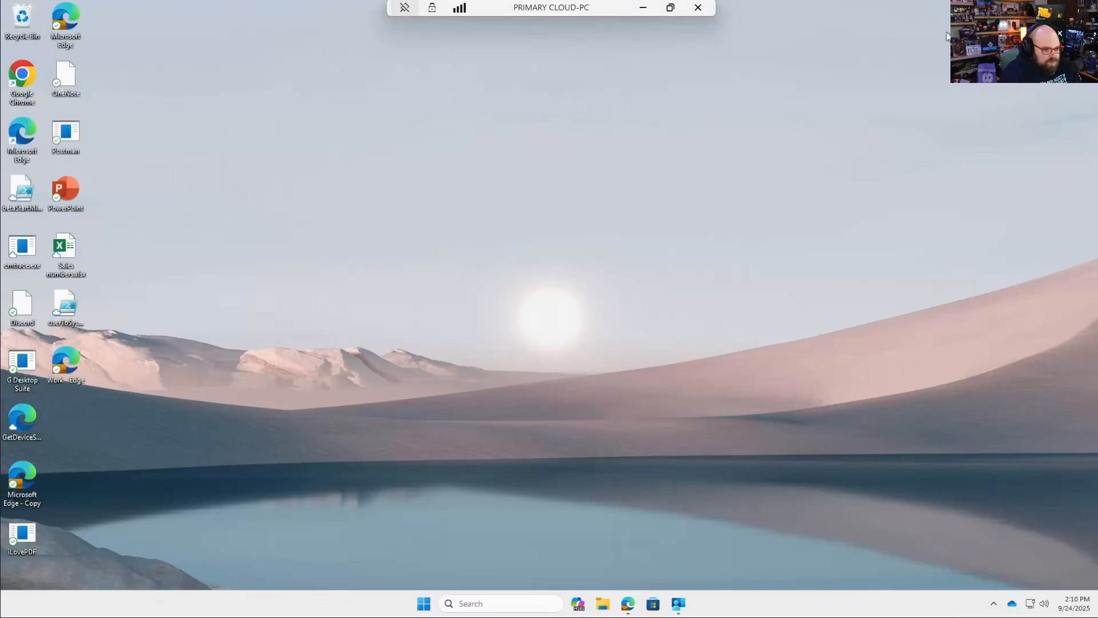
- Switch to Company Portal, install PuTTY from its app page, and minimize the portal
click(686, 608)
click(774, 213)
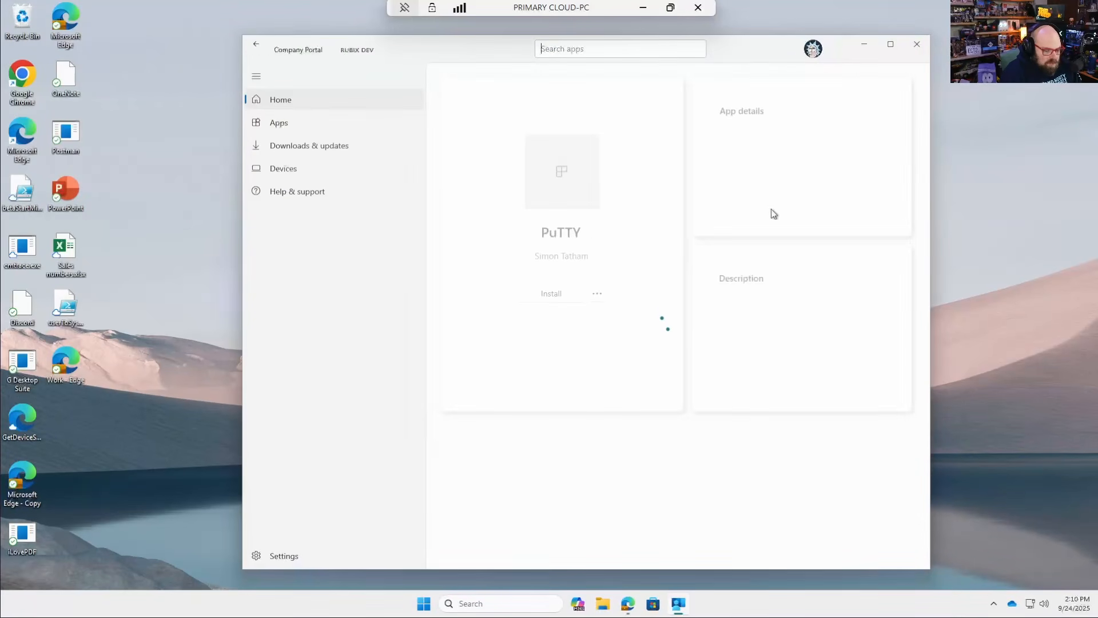
click(548, 297)
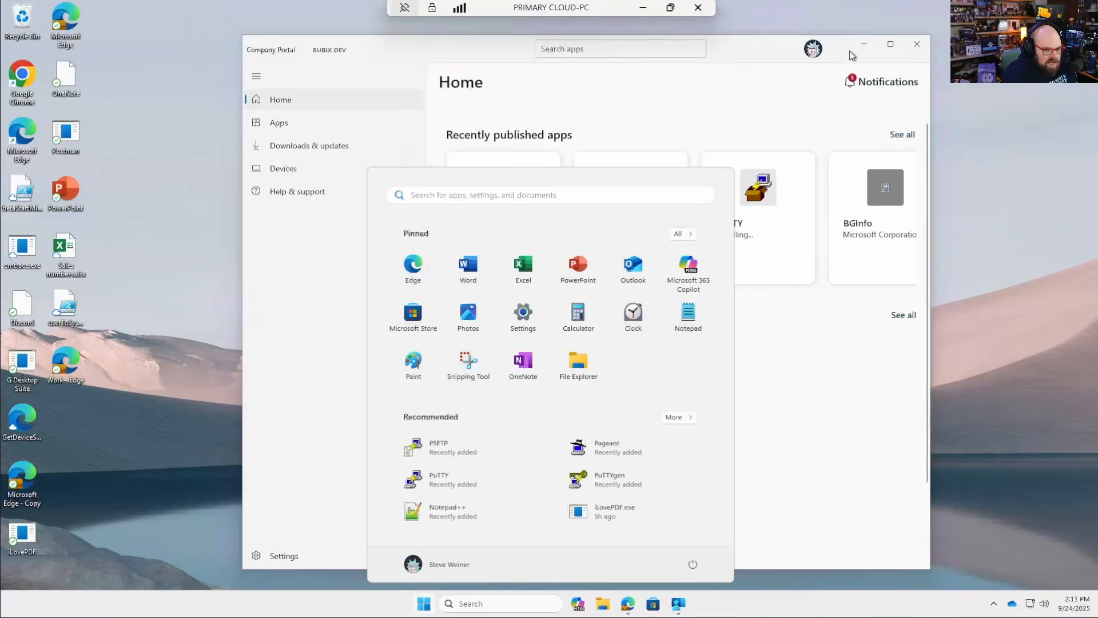
click(861, 50)
click(862, 47)
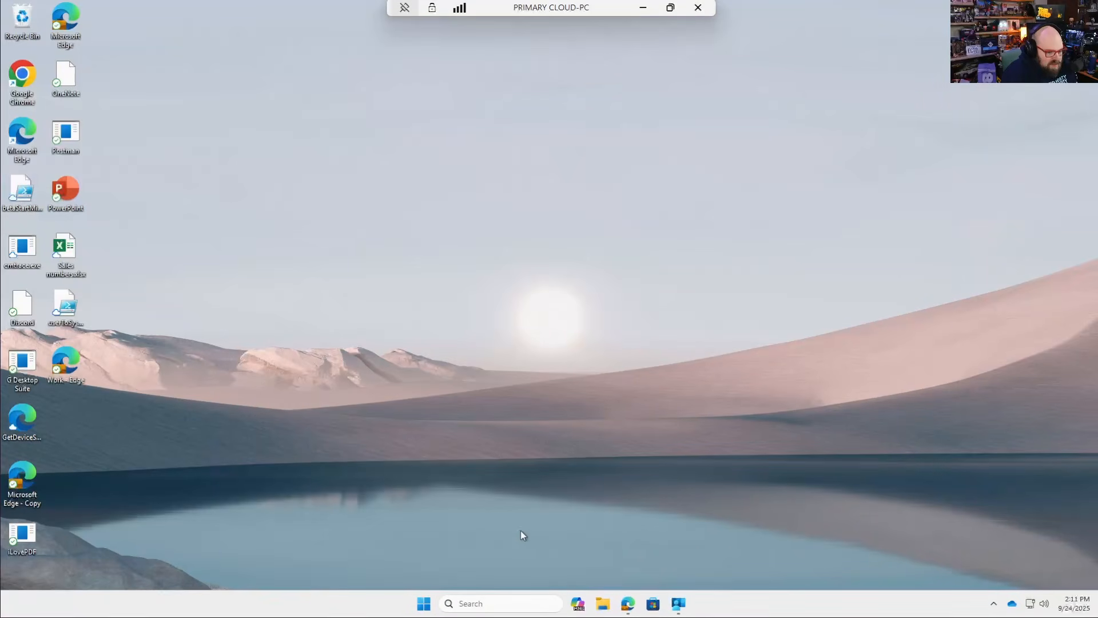
- Launch PSFTP from the newly installed PuTTY package to test it, and close its window
key(super)
click(464, 450)
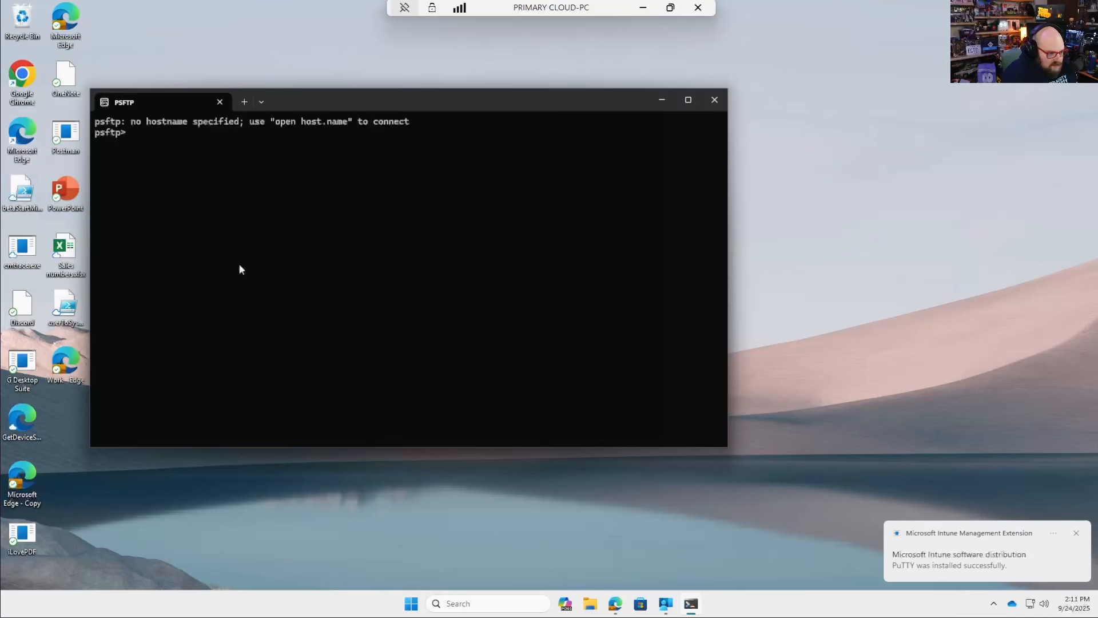
click(715, 99)
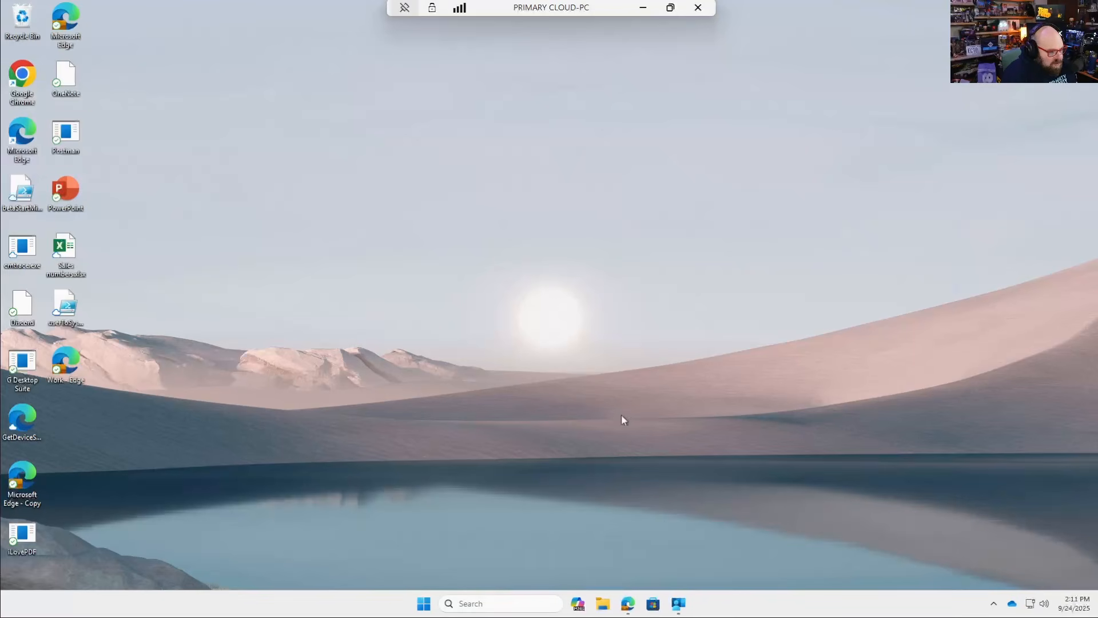
- Check the recently added apps and try to launch Google Chrome from the desktop to test the policy
click(423, 604)
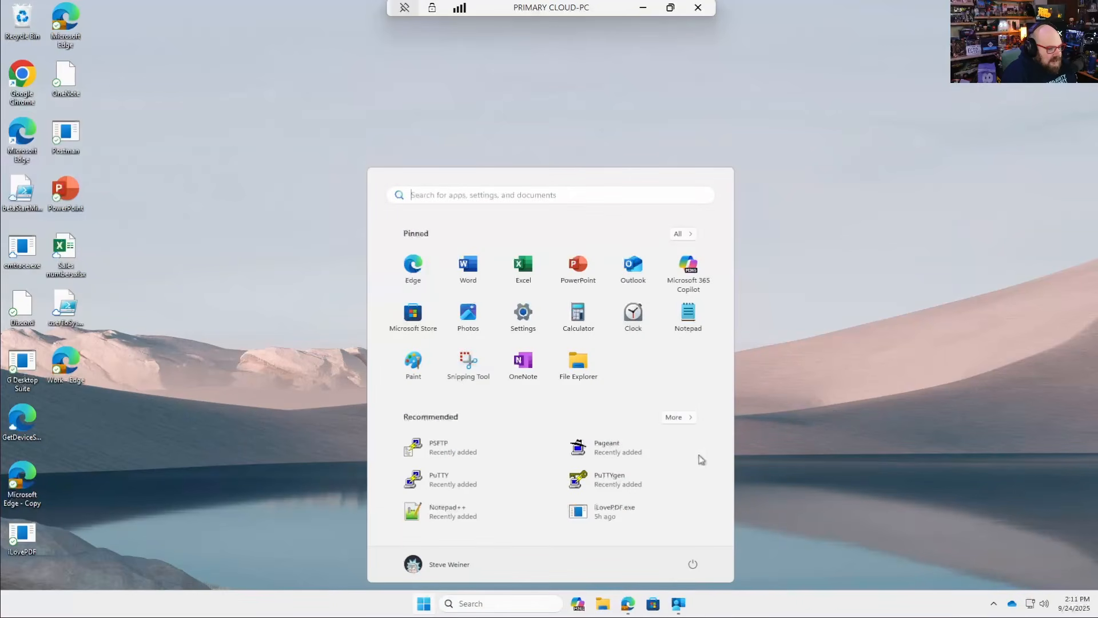
click(143, 334)
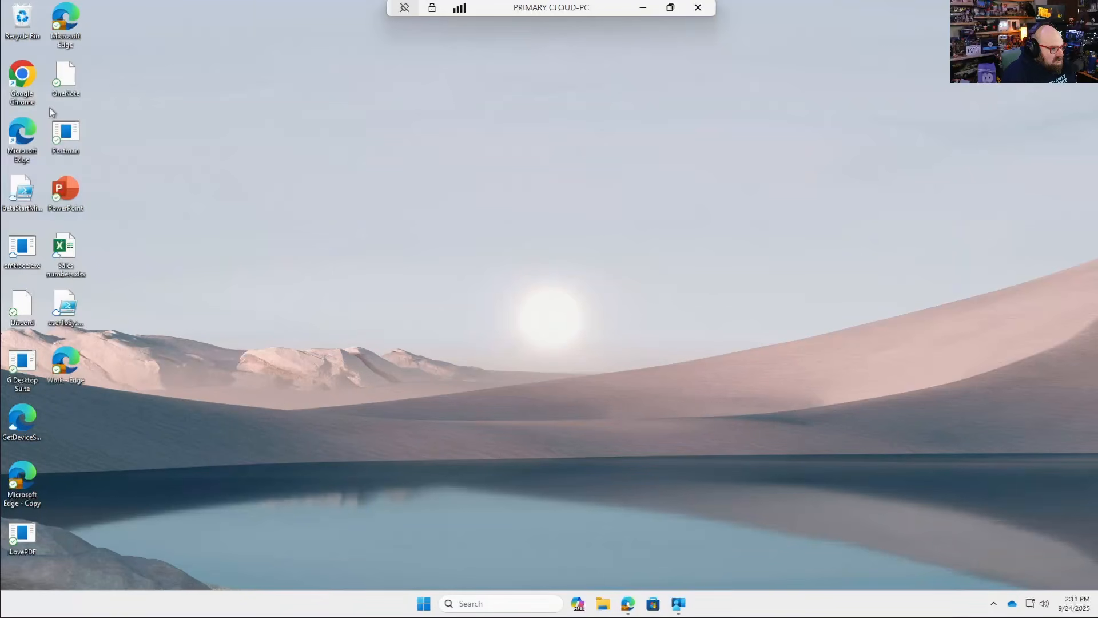
double_click(19, 73)
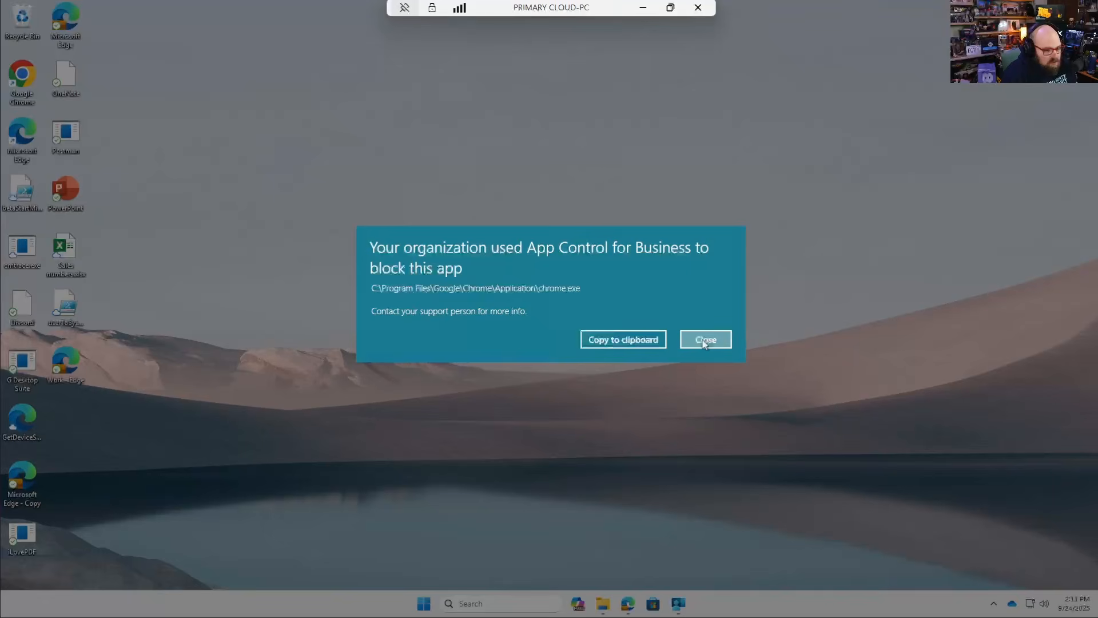